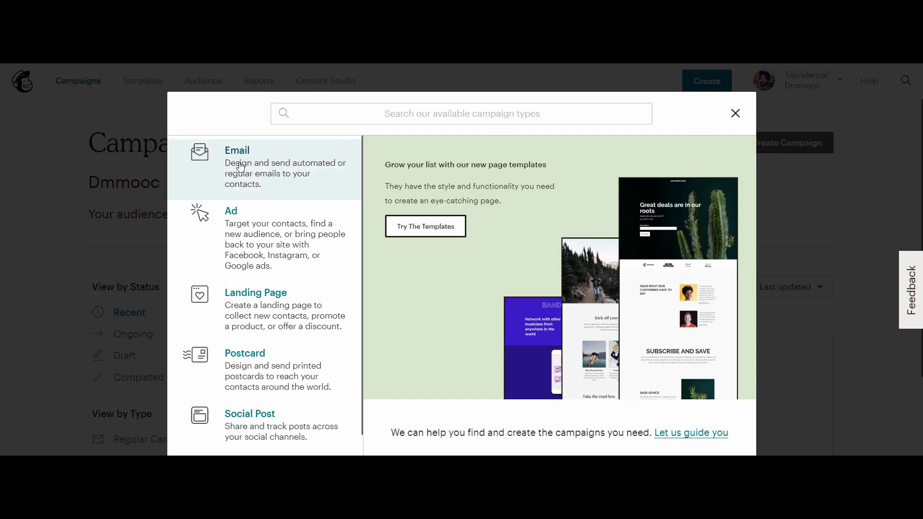
Step: Start a new email campaign and review the Regular, Automated and Plain-text email types
click(240, 166)
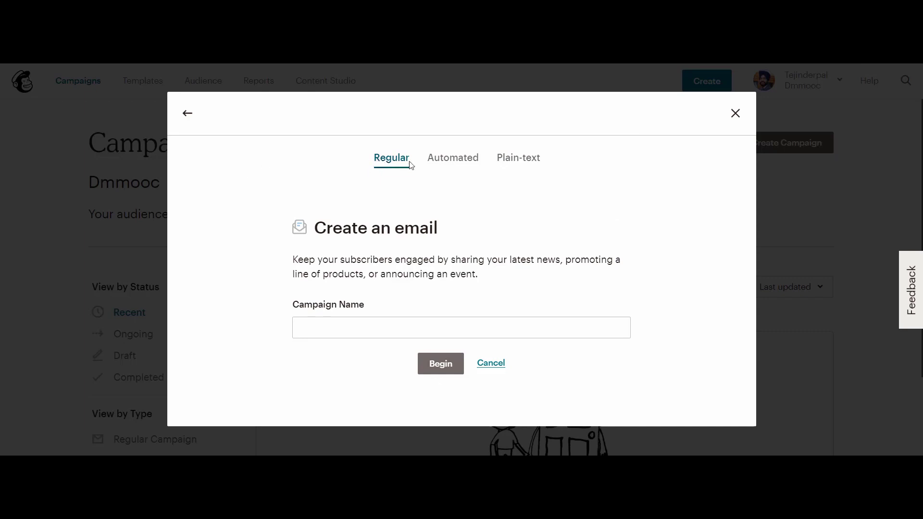
drag(292, 261, 627, 276)
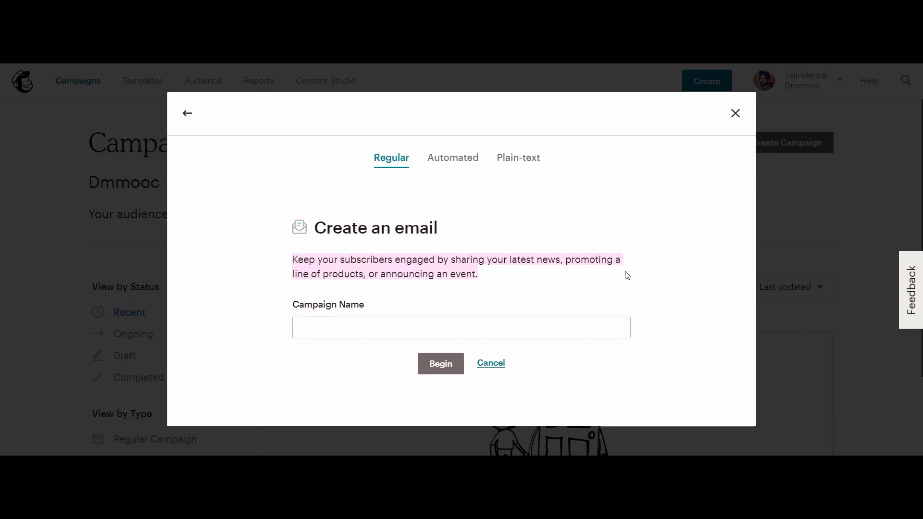
click(465, 165)
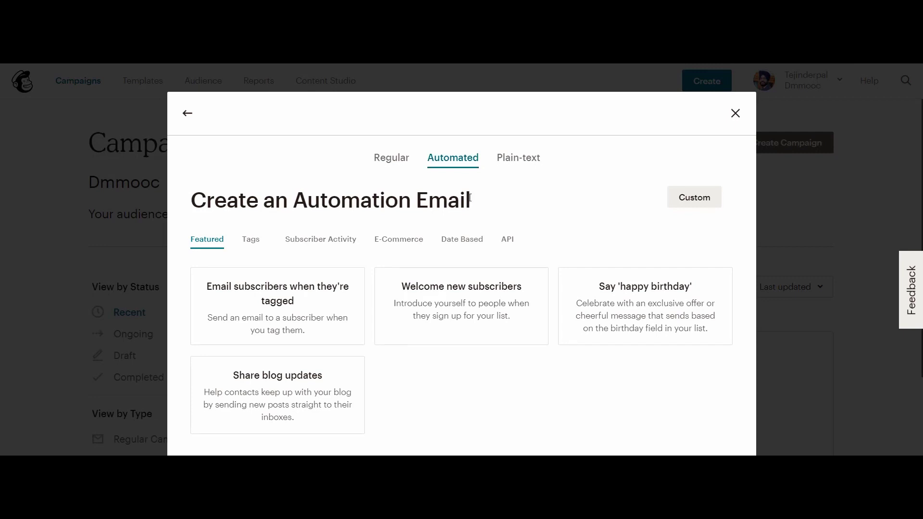
click(514, 160)
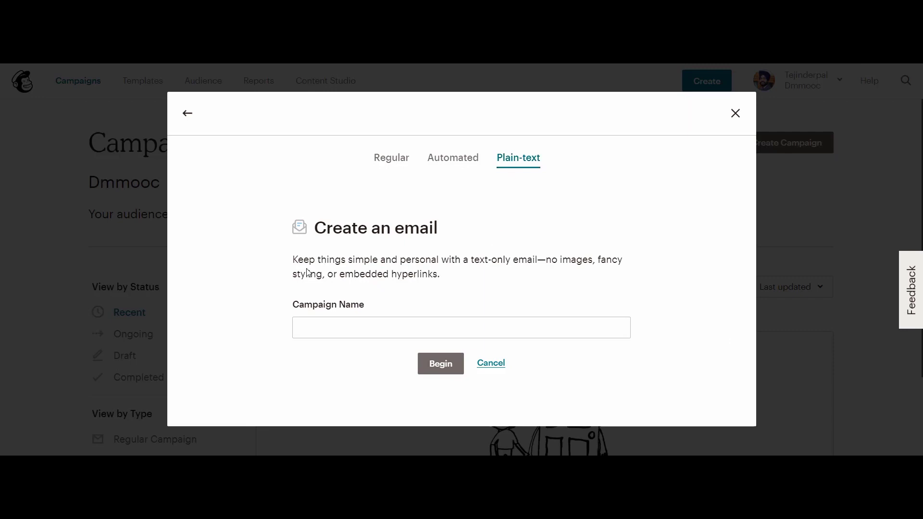
drag(293, 259, 630, 275)
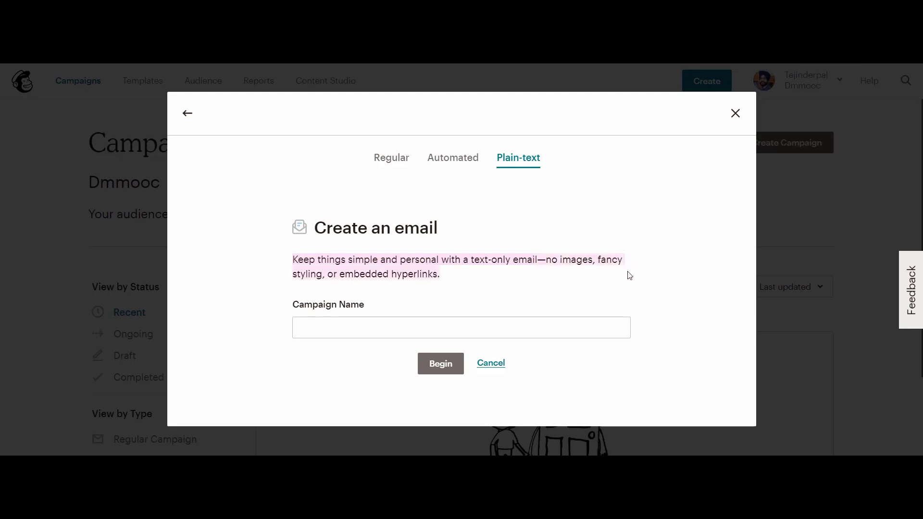
Step: Create a regular email campaign named "Digital Marketing Mooc"
click(392, 164)
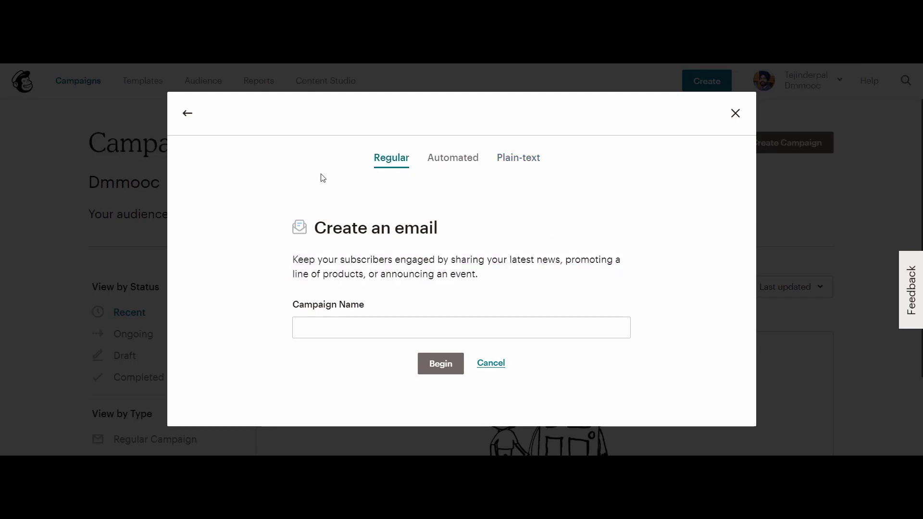
click(317, 327)
text(Digital Marketing Mooc)
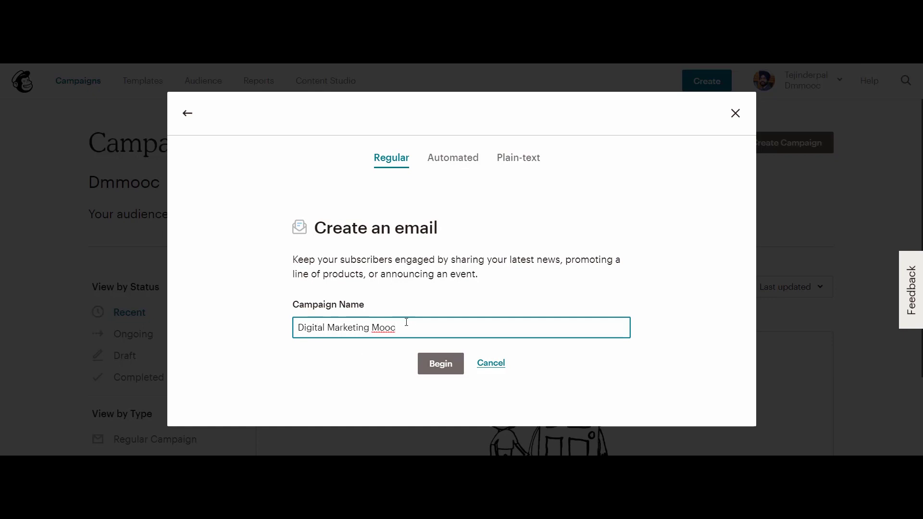
click(438, 364)
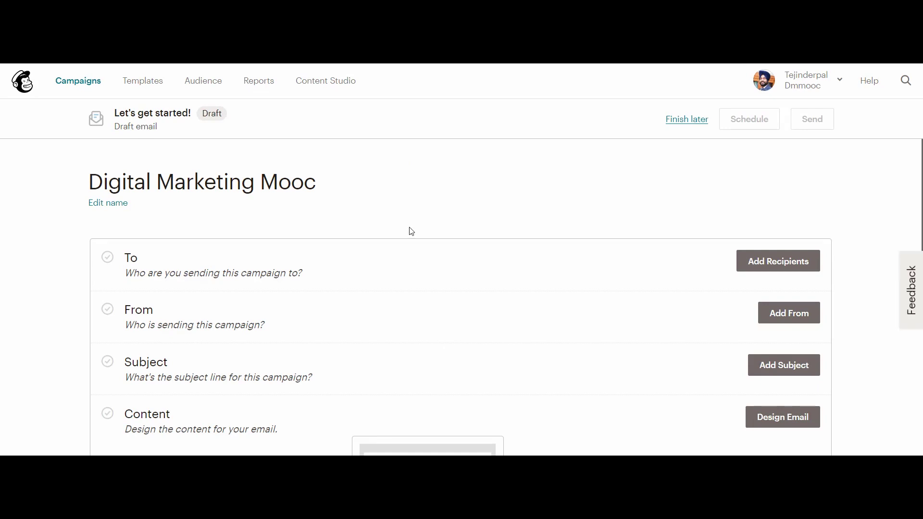
Step: Choose the Dmmooc audience as the campaign's recipients, keeping the segment at "All subscribers in audience"
middle_click(376, 191)
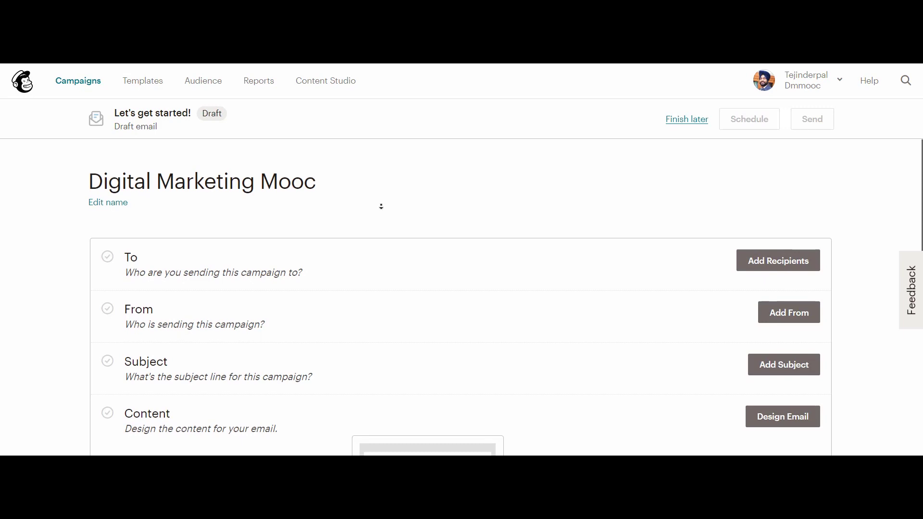
middle_click(381, 207)
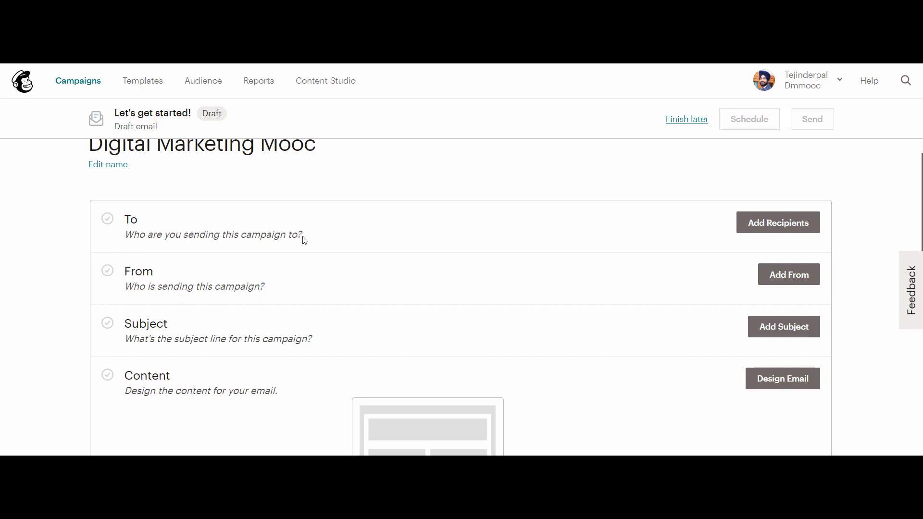
click(776, 232)
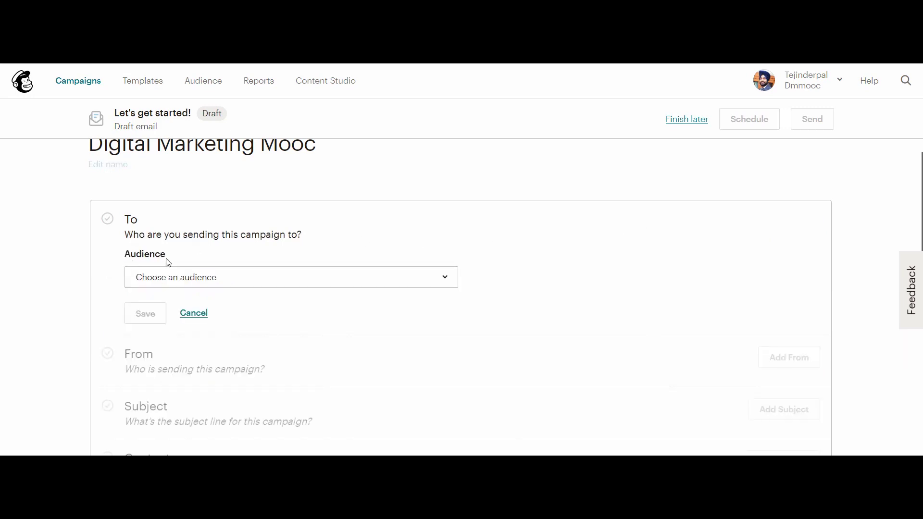
click(191, 285)
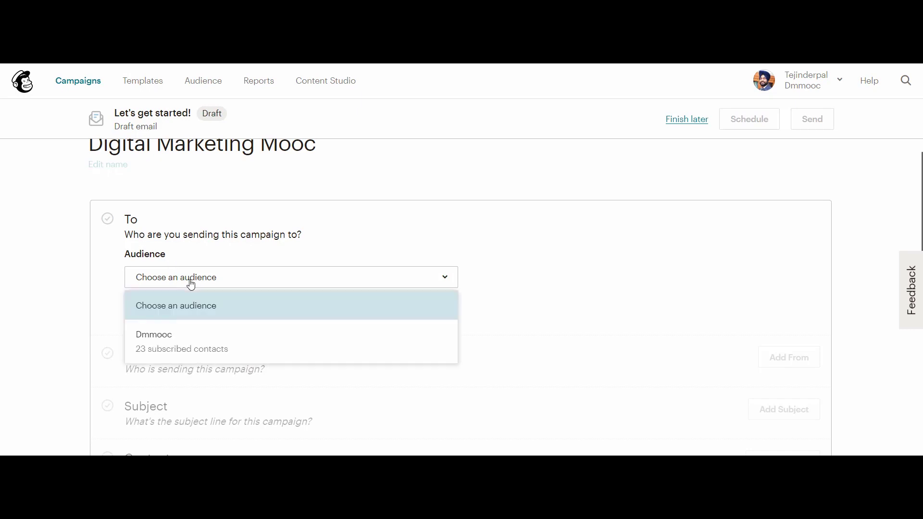
click(167, 347)
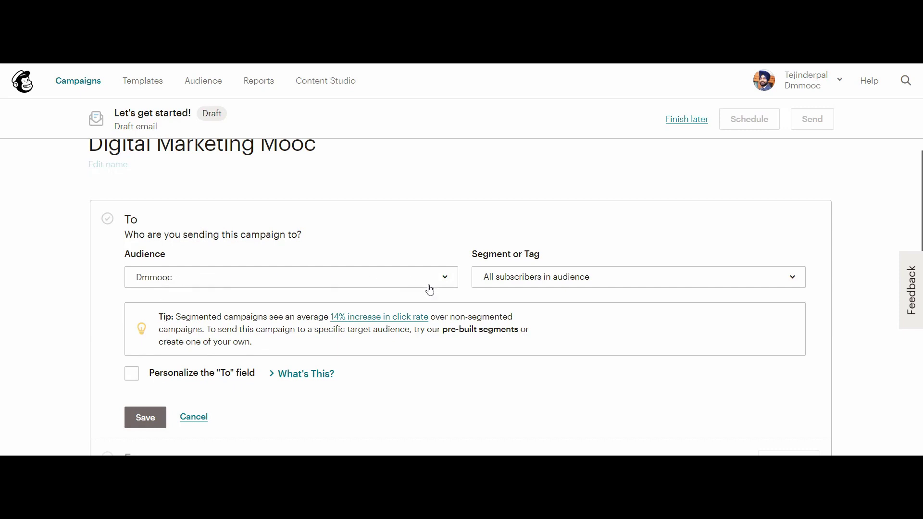
click(605, 287)
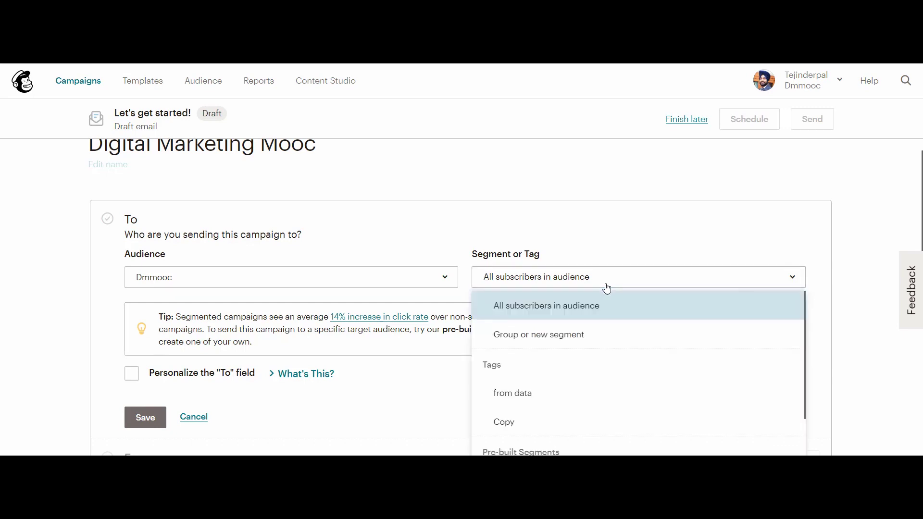
click(605, 286)
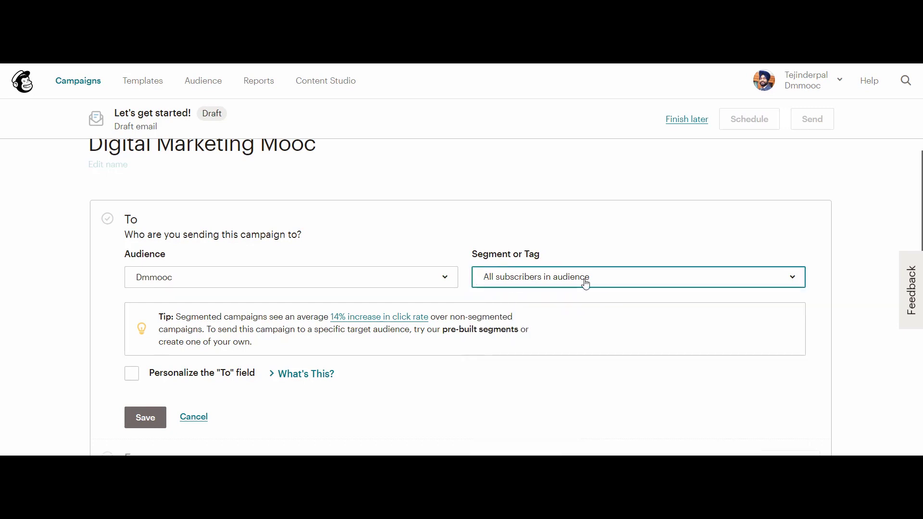
Step: Personalize the "To" field with the *|FNAME|* merge tag and save the recipient settings
middle_click(594, 308)
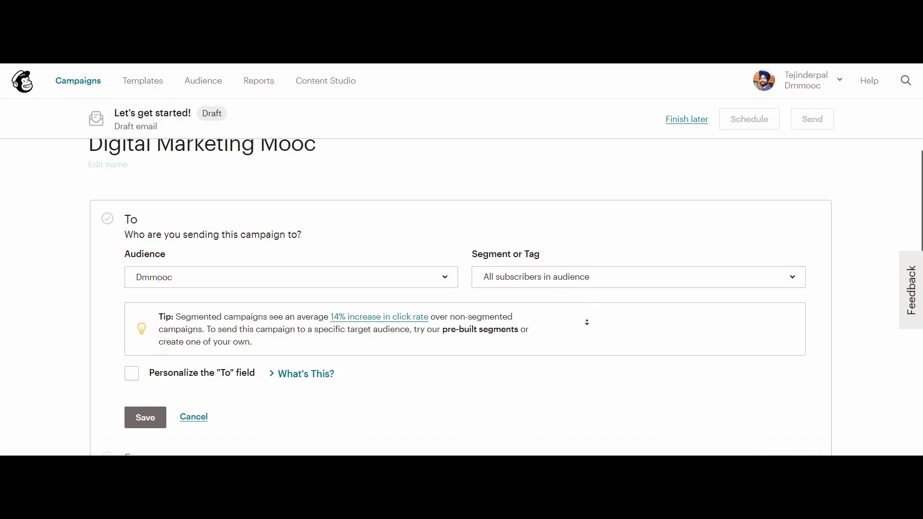
click(586, 326)
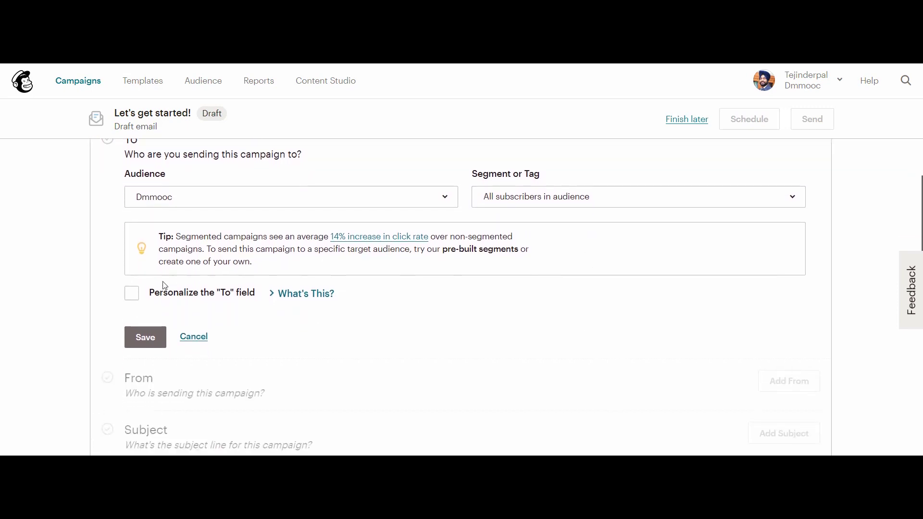
click(132, 295)
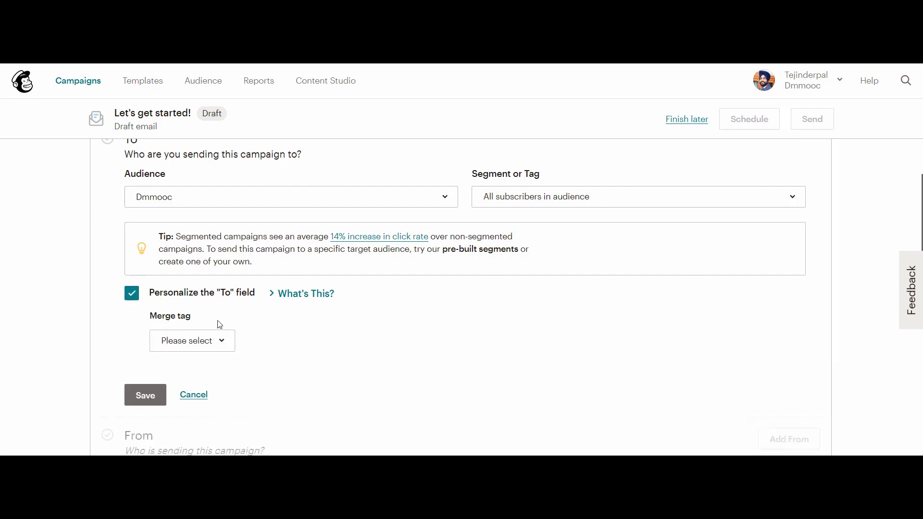
click(214, 347)
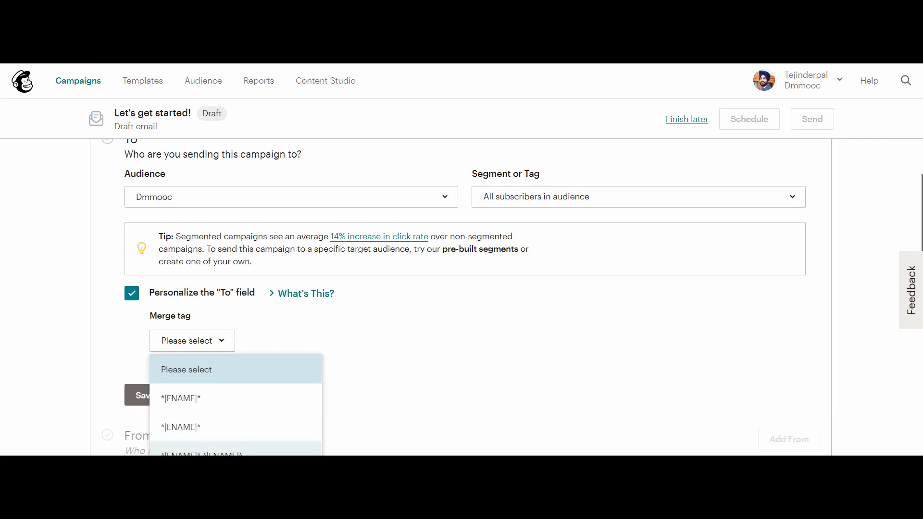
click(183, 400)
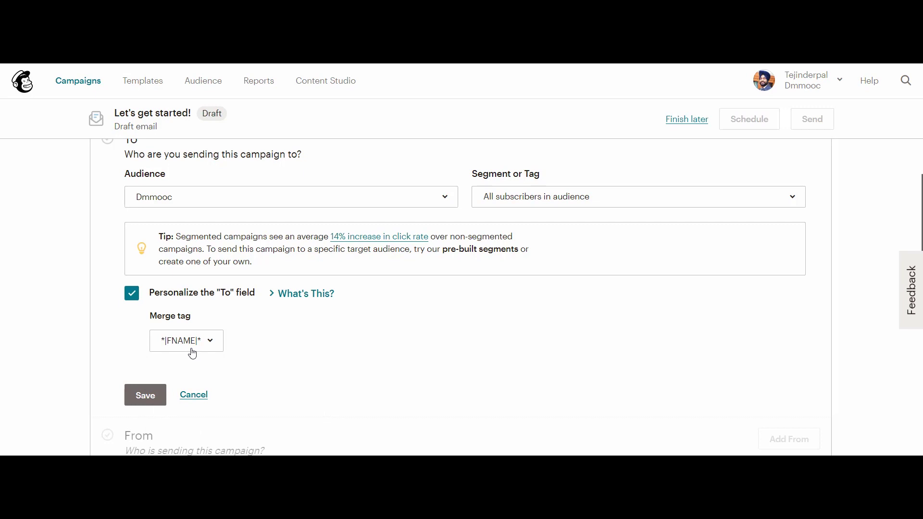
click(149, 399)
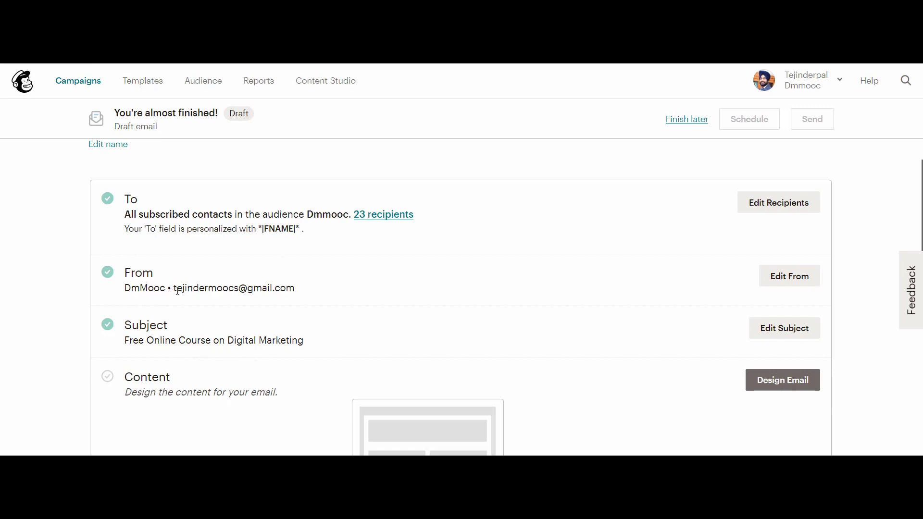
Step: Review the sender name and email address in the campaign's From section and save them
drag(174, 288, 343, 299)
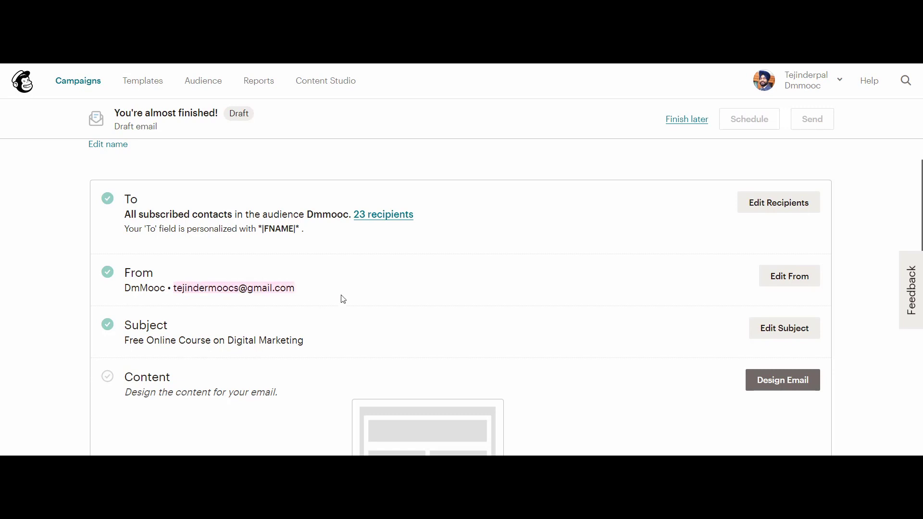
click(772, 281)
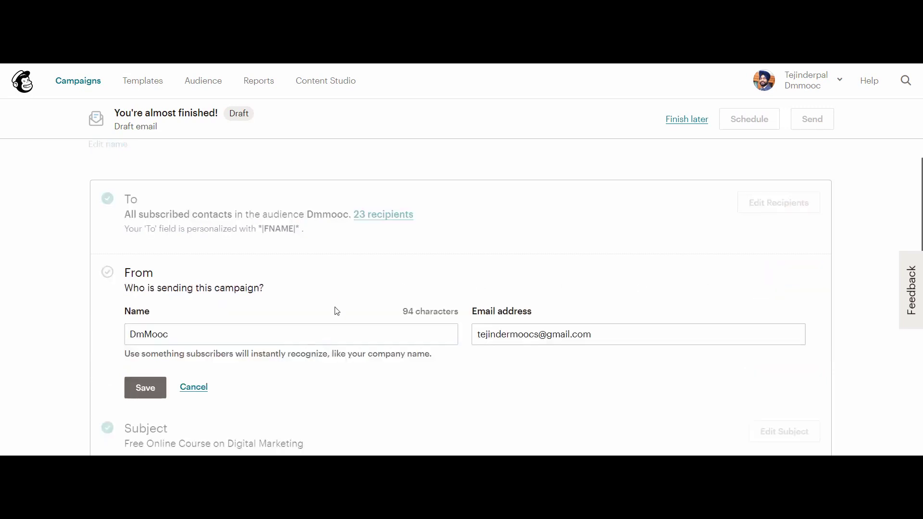
click(380, 333)
click(627, 338)
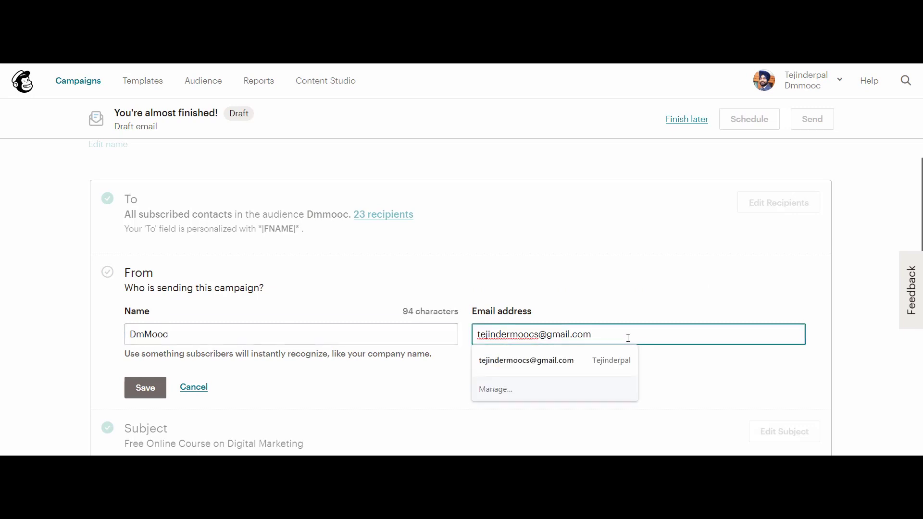
key(Escape)
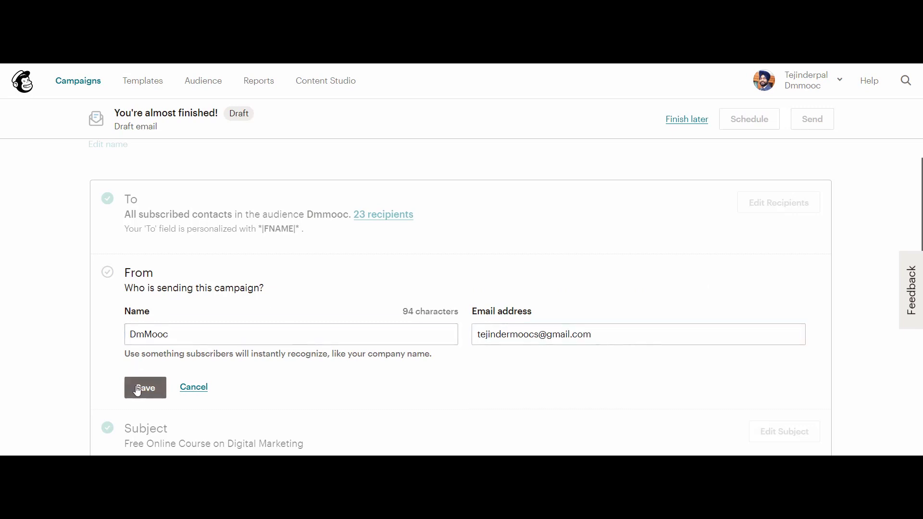
click(136, 387)
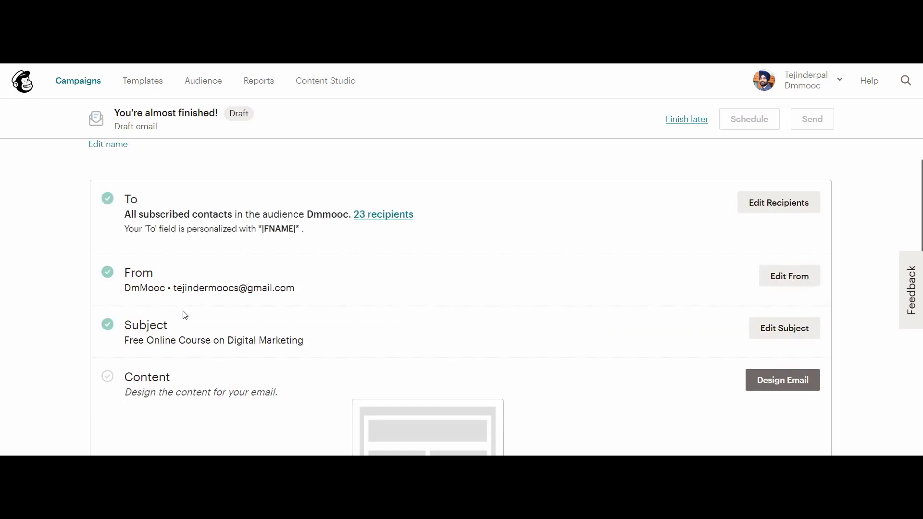
Step: Add the preview text "Get a certificate from Panjab University Chandigarh" to the campaign's subject and save it
scroll(184, 316, down, 1)
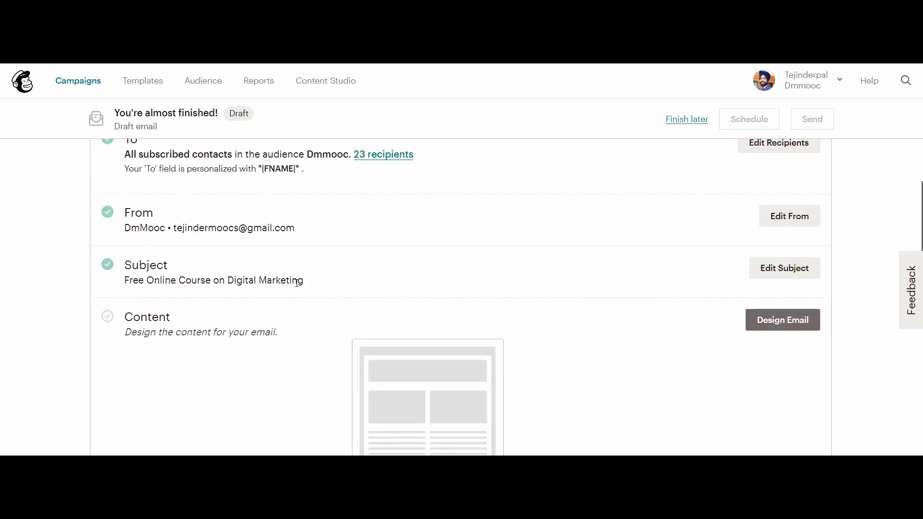
click(764, 269)
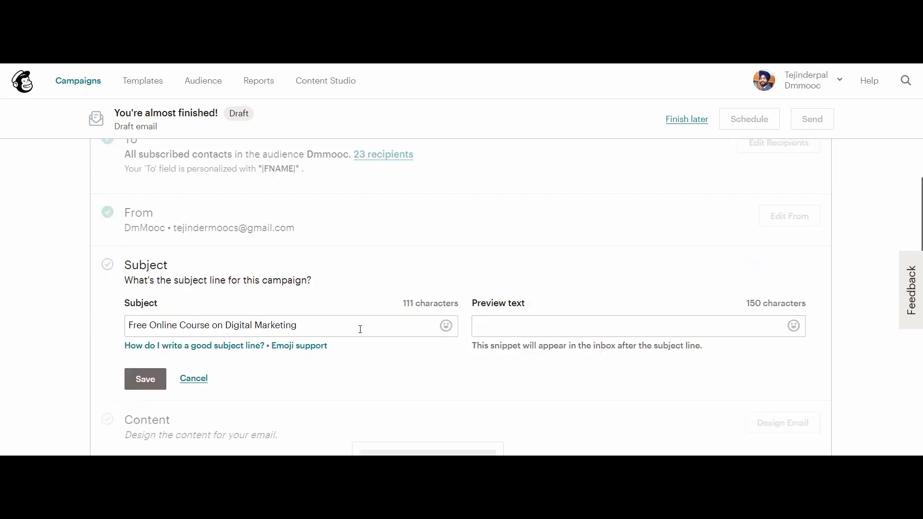
click(489, 325)
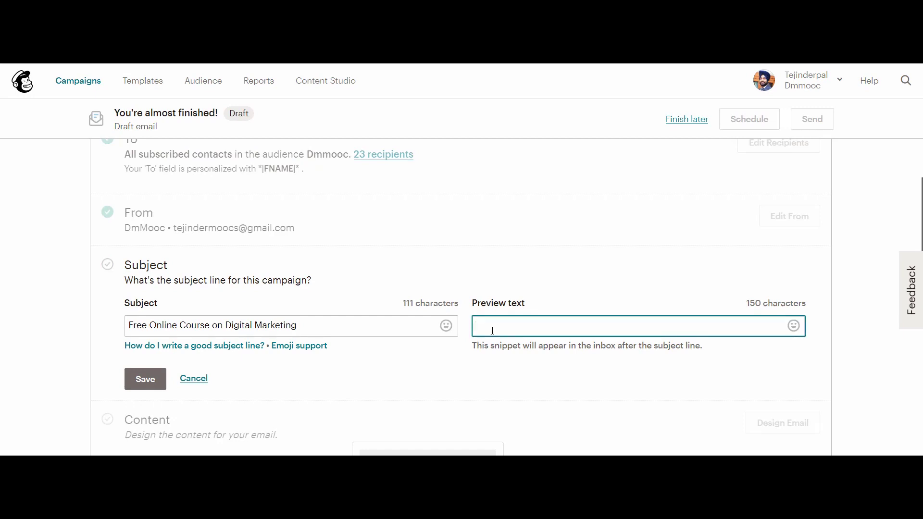
text(Get a cert)
key(BackSpace)
key(BackSpace)
key(BackSpace)
key(BackSpace)
key(BackSpace)
key(BackSpace)
key(BackSpace)
key(BackSpace)
key(BackSpace)
key(BackSpace)
key(BackSpace)
text(Get a certificate from Panjab University Chandigarh)
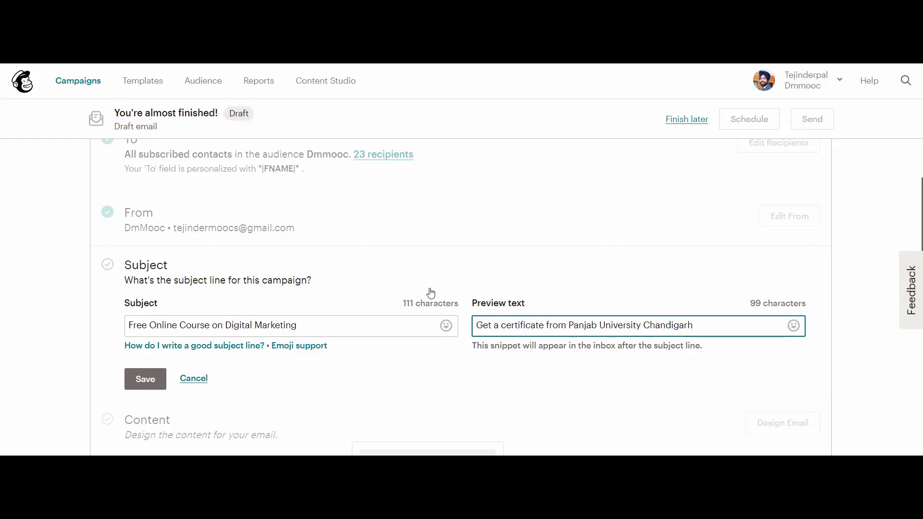
click(153, 383)
Step: Start designing the campaign's email content and look through the featured and basic layout templates
scroll(255, 341, down, 1)
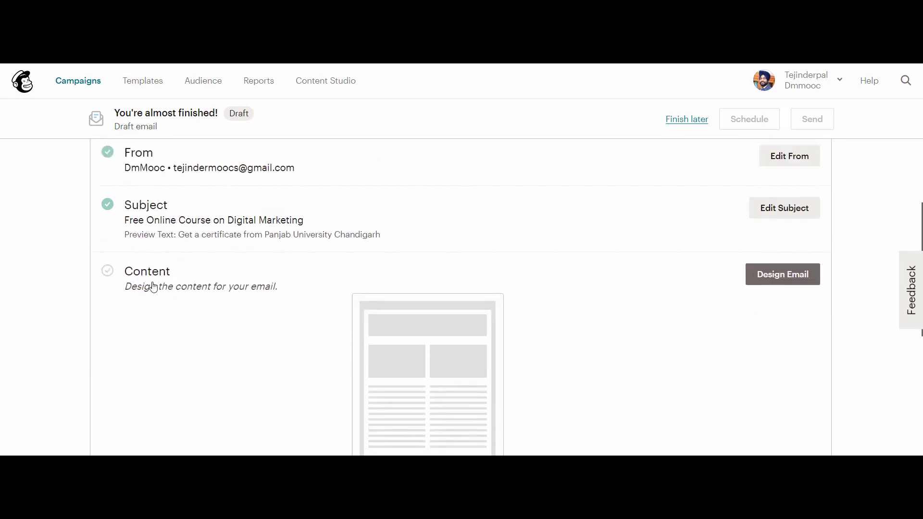
scroll(416, 295, down, 1)
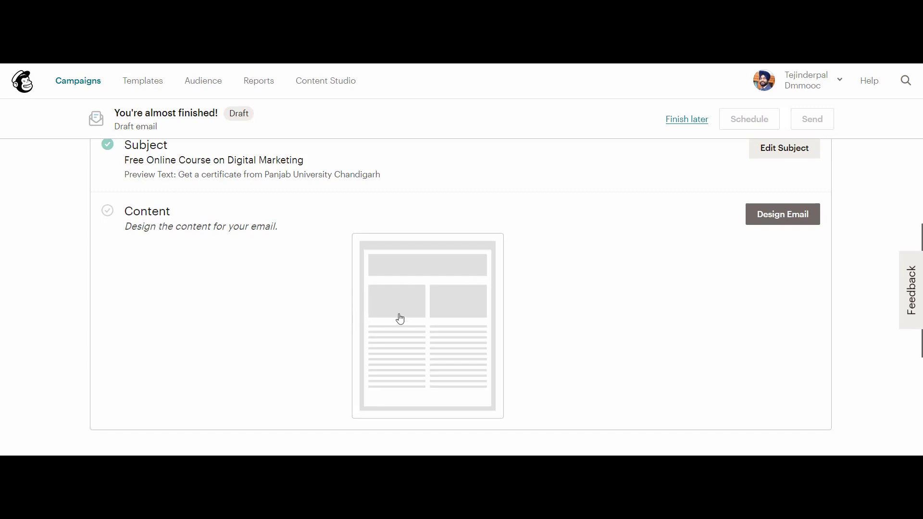
click(781, 217)
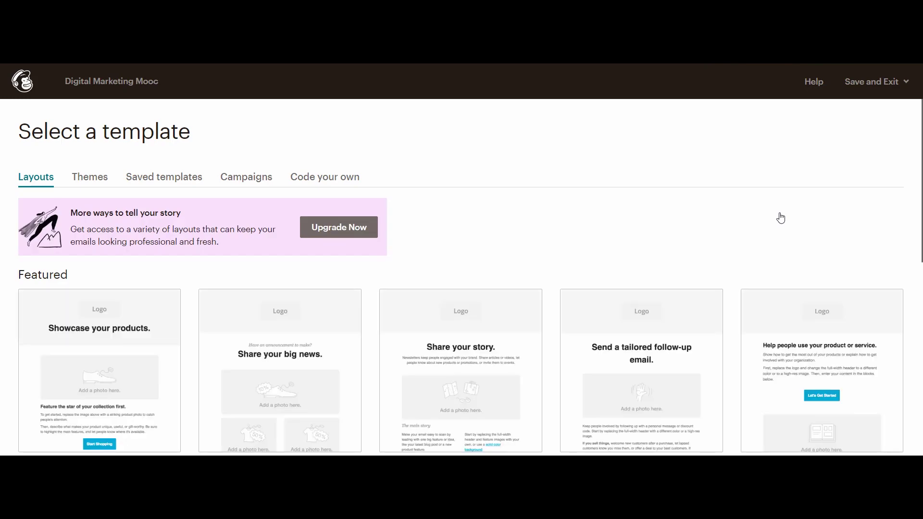
scroll(538, 245, down, 7)
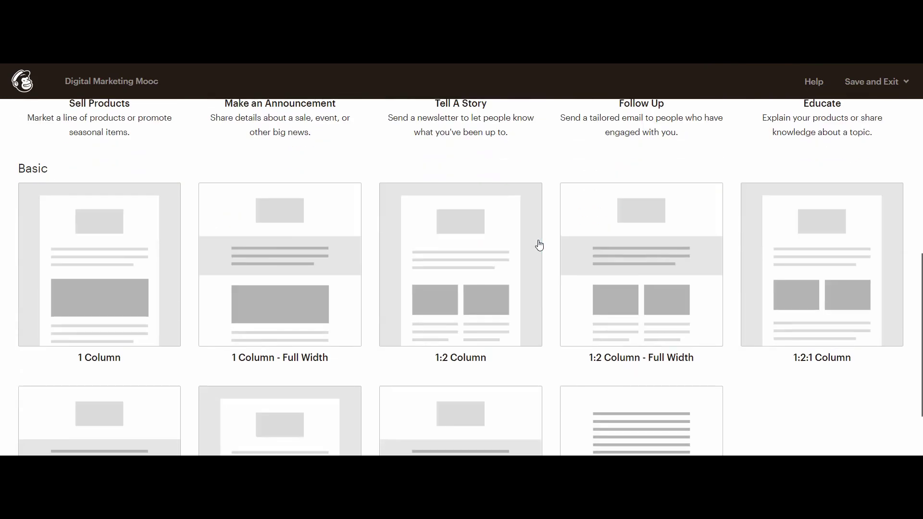
scroll(539, 245, down, 3)
scroll(550, 275, up, 5)
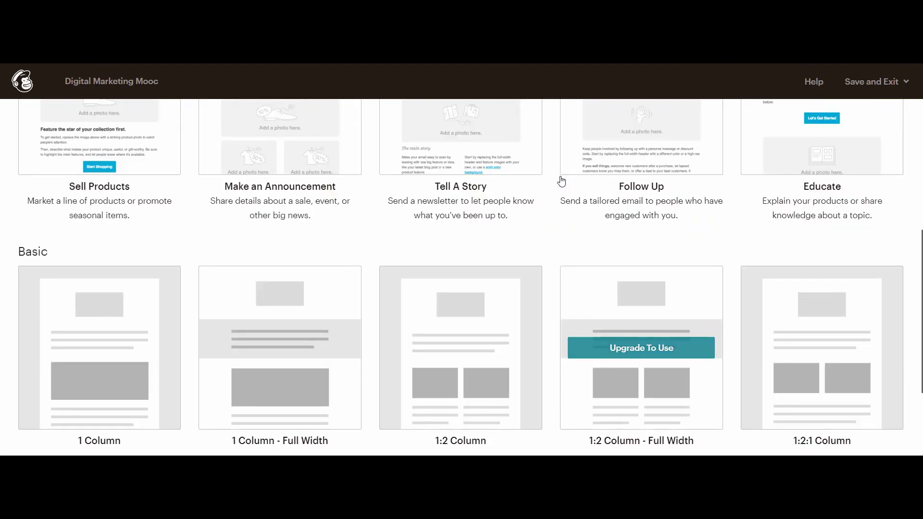
scroll(561, 181, up, 5)
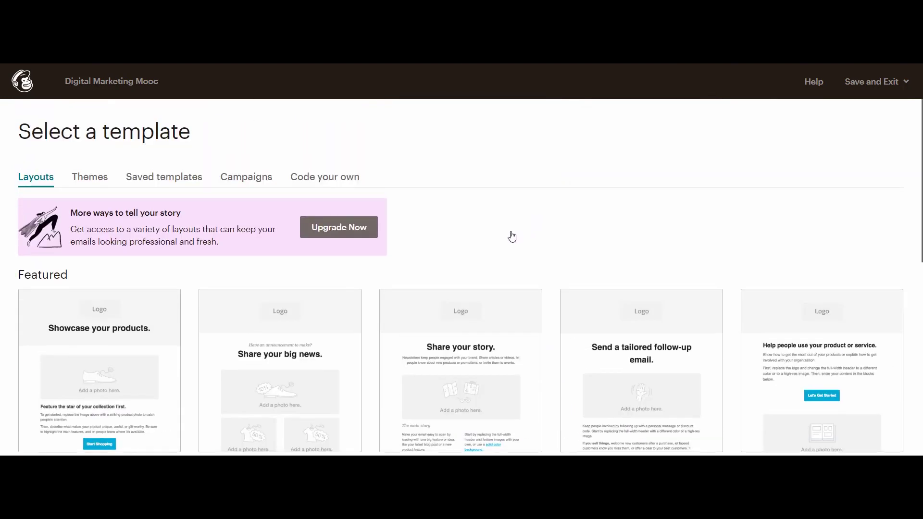
Step: Apply the saved template Dmmooc1 to the campaign's email and save the design
click(152, 182)
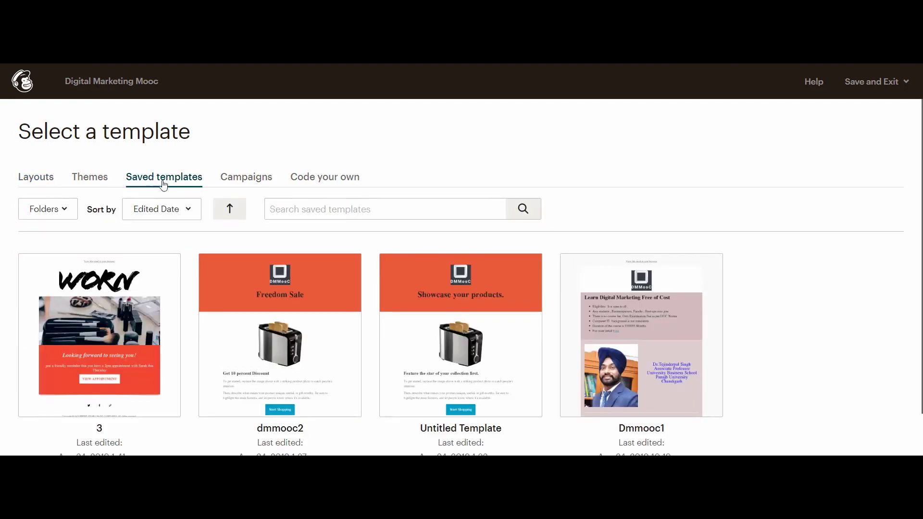
mouse_move(635, 330)
scroll(635, 330, down, 1)
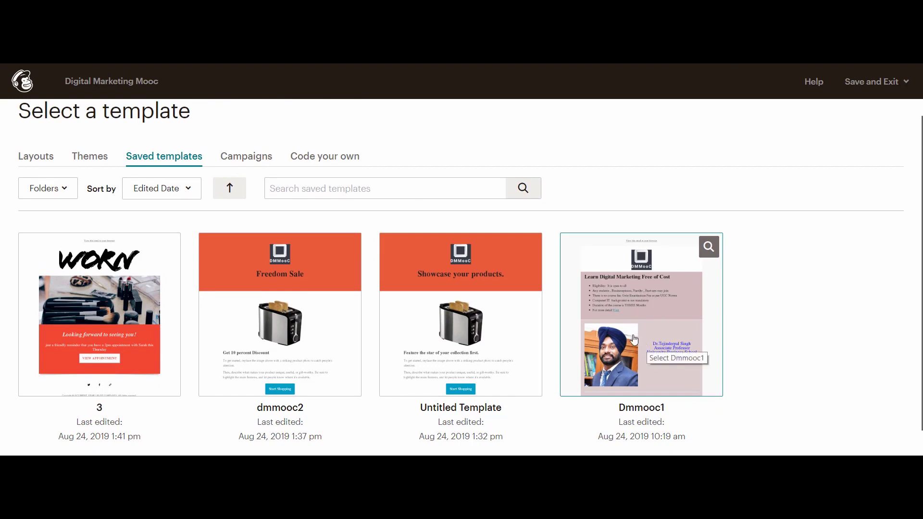
click(633, 309)
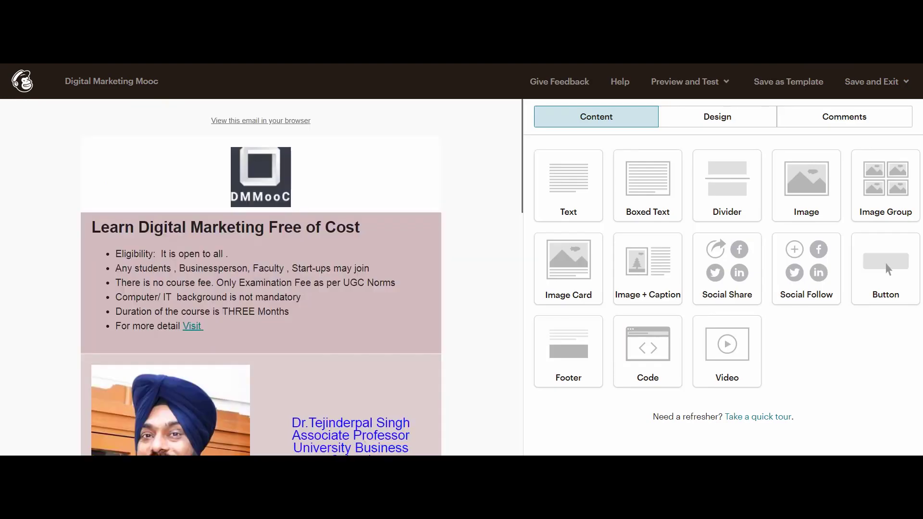
scroll(888, 269, down, 2)
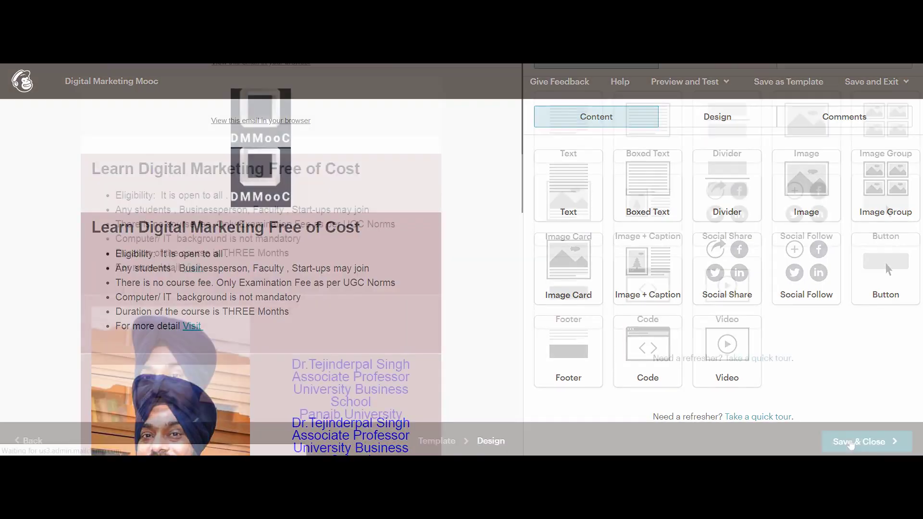
click(850, 444)
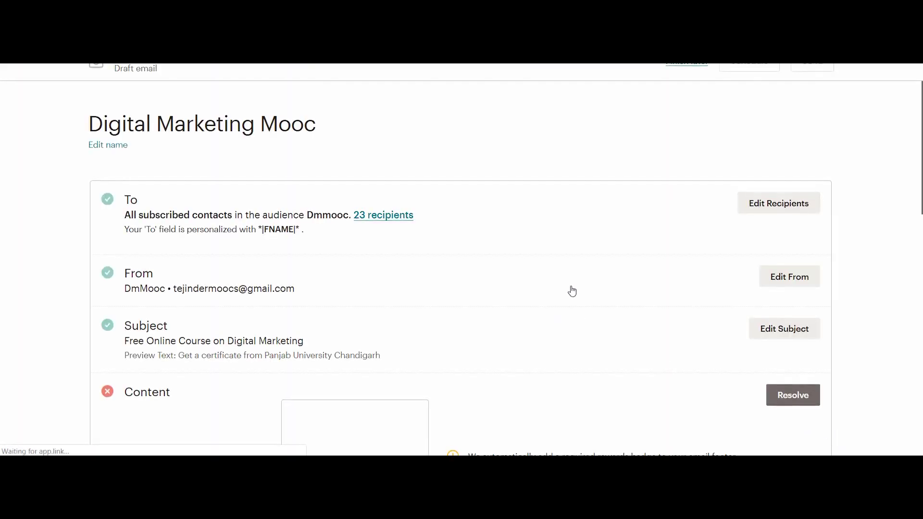
Step: Reopen the email design to resolve the content error and remove the Twitter service from the social follow block above the footer
scroll(587, 407, down, 2)
scroll(587, 408, down, 3)
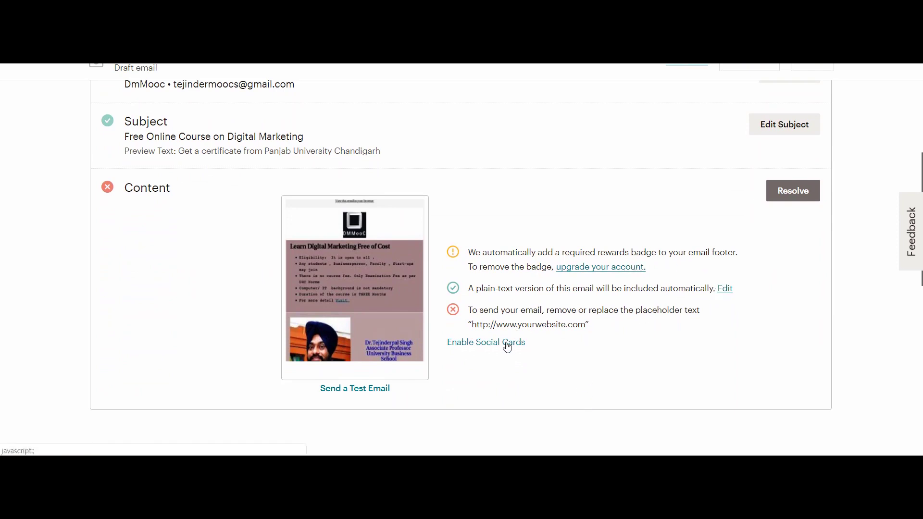
click(794, 192)
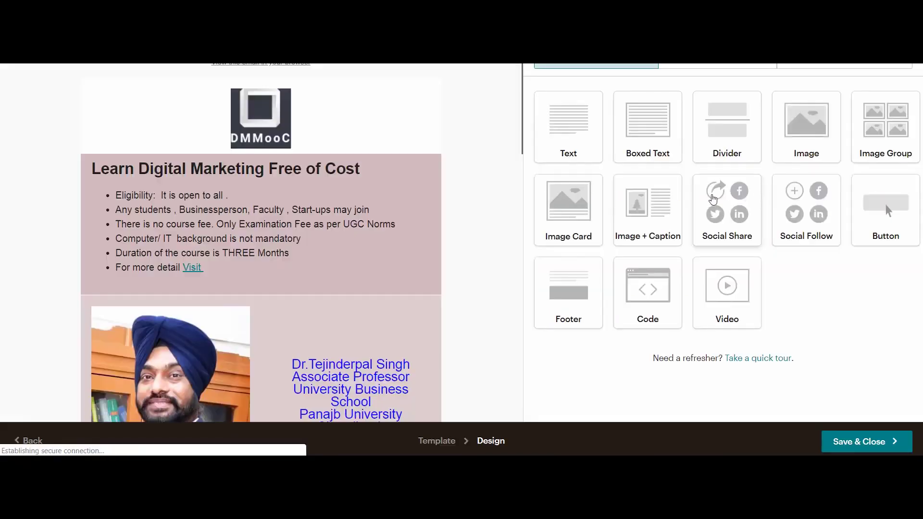
scroll(466, 184, down, 15)
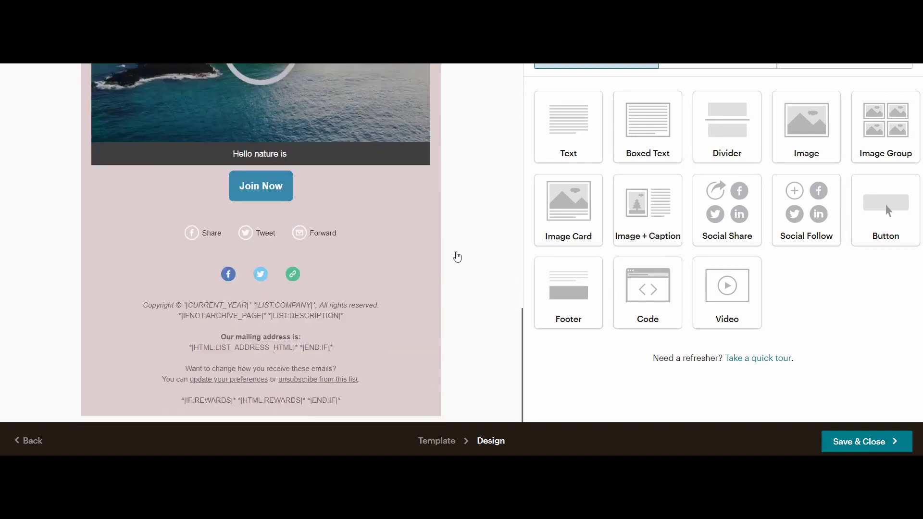
mouse_move(258, 277)
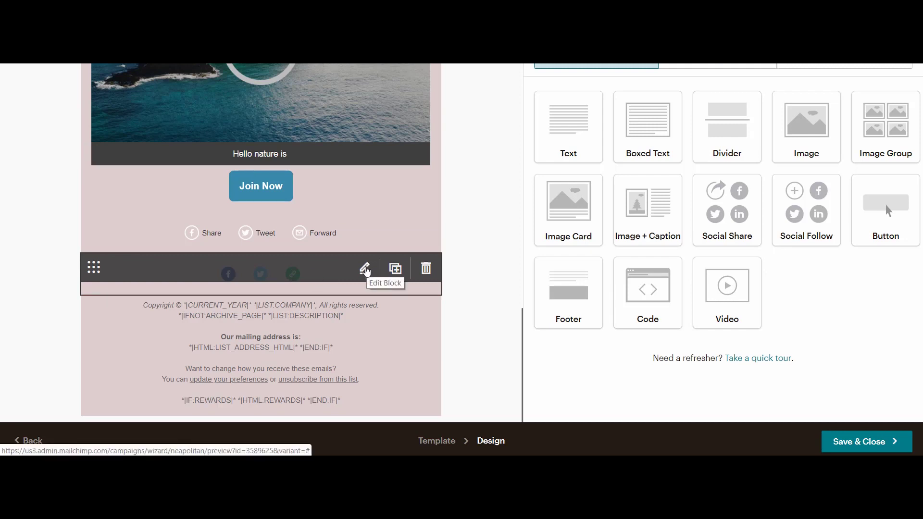
click(365, 269)
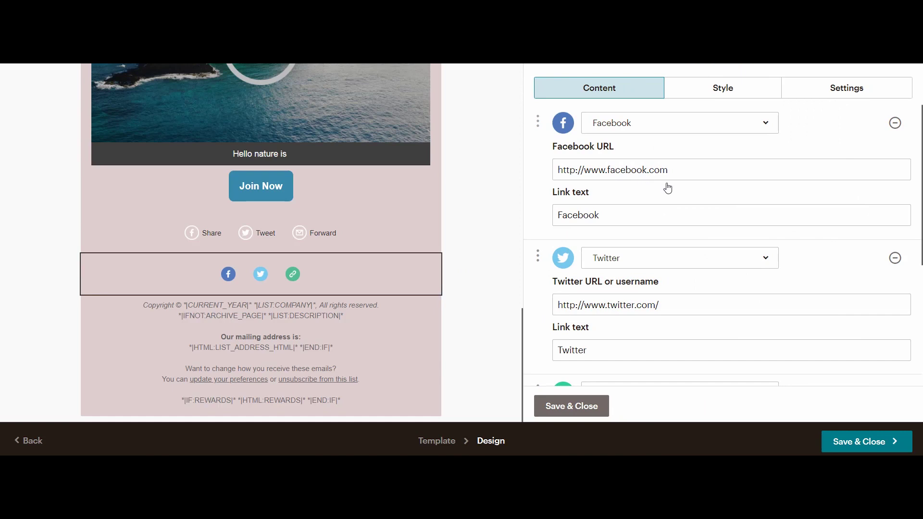
scroll(667, 188, down, 5)
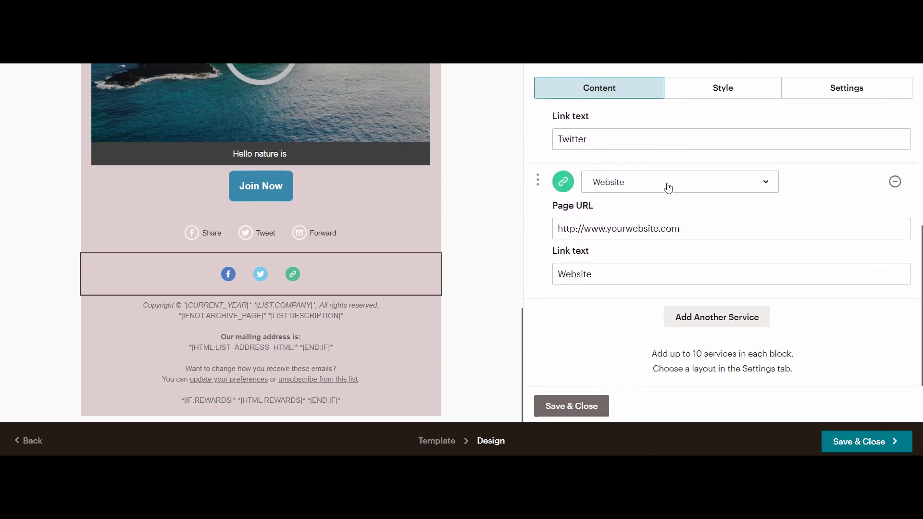
scroll(670, 187, up, 5)
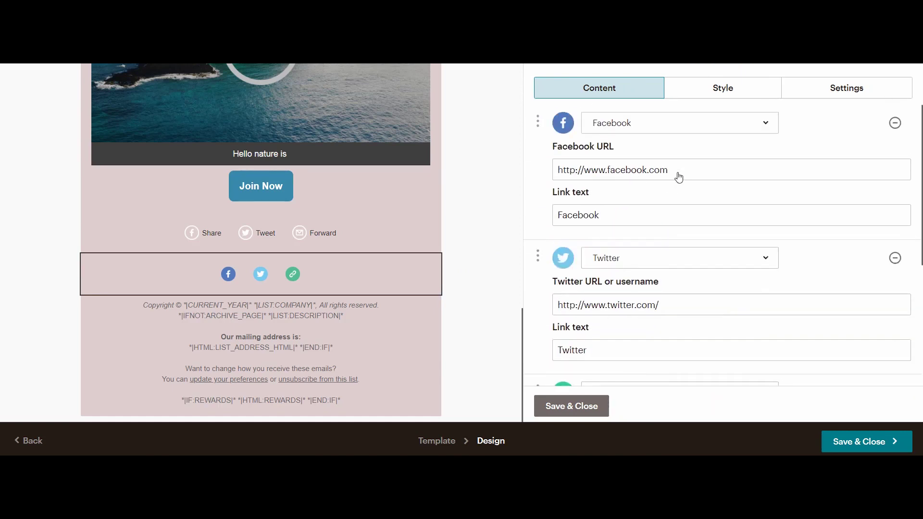
click(895, 258)
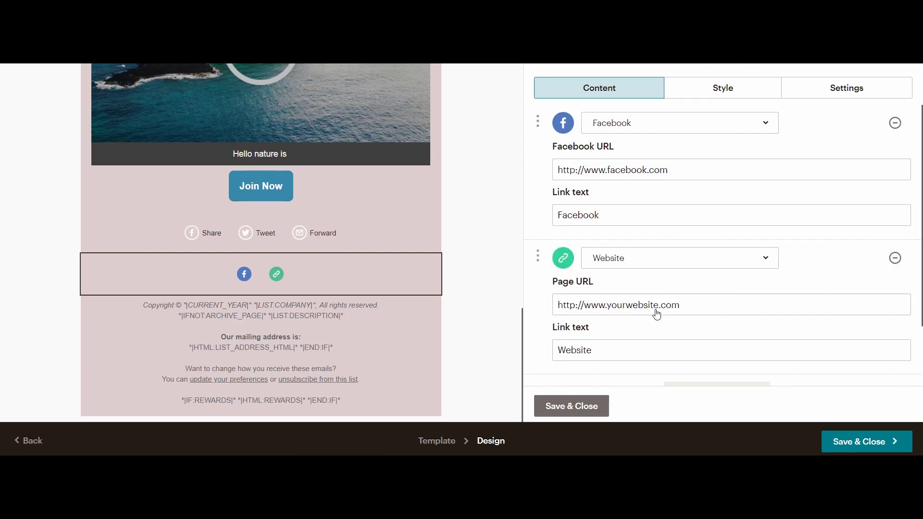
drag(690, 310, 583, 310)
text(www.dmmooc.in)
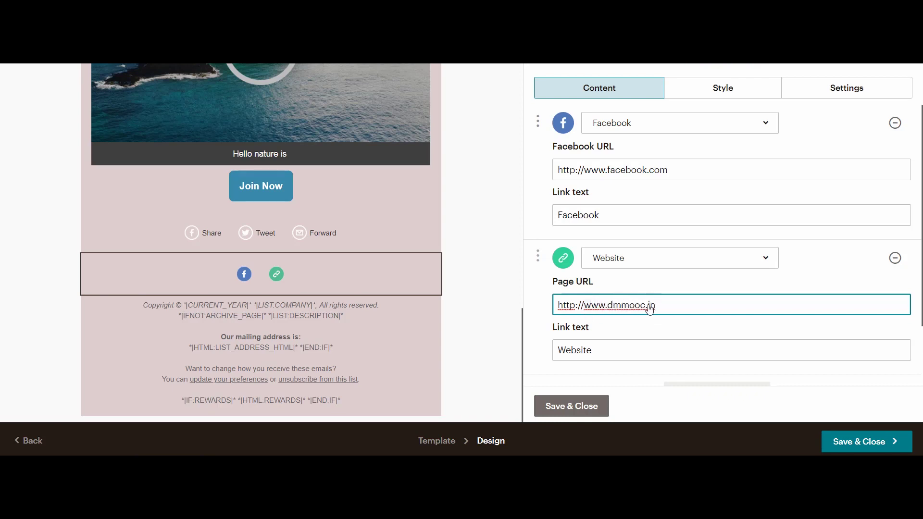
scroll(599, 374, down, 2)
click(584, 405)
click(868, 446)
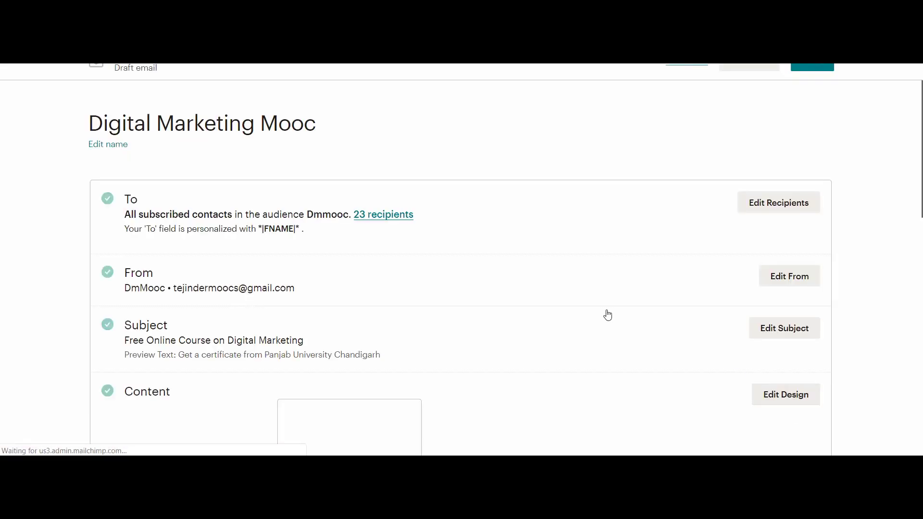
Step: Review the campaign's content checks, campaign link and social post options for Facebook, Twitter and Instagram
scroll(607, 353, down, 5)
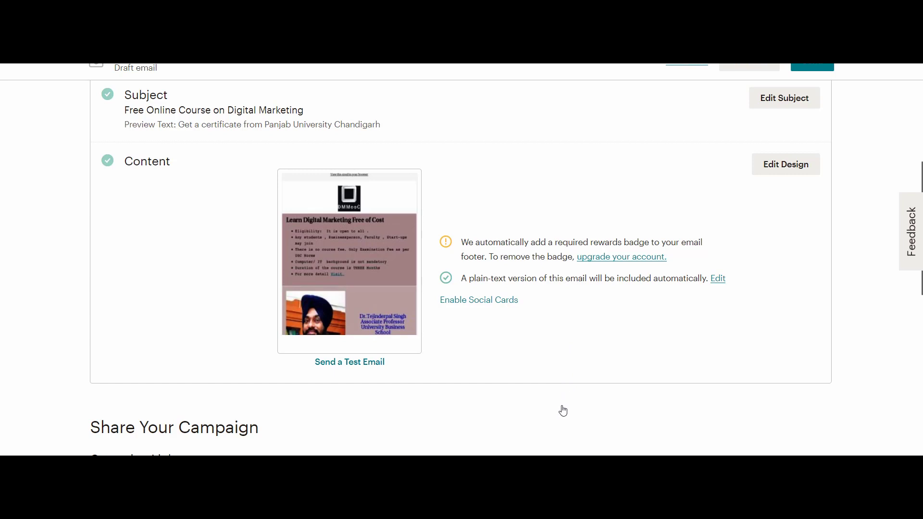
scroll(549, 329, down, 4)
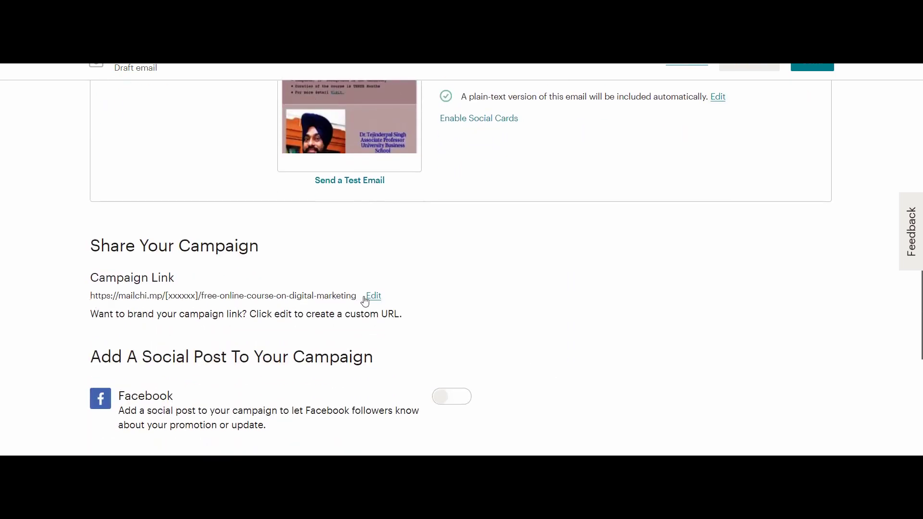
scroll(517, 303, down, 2)
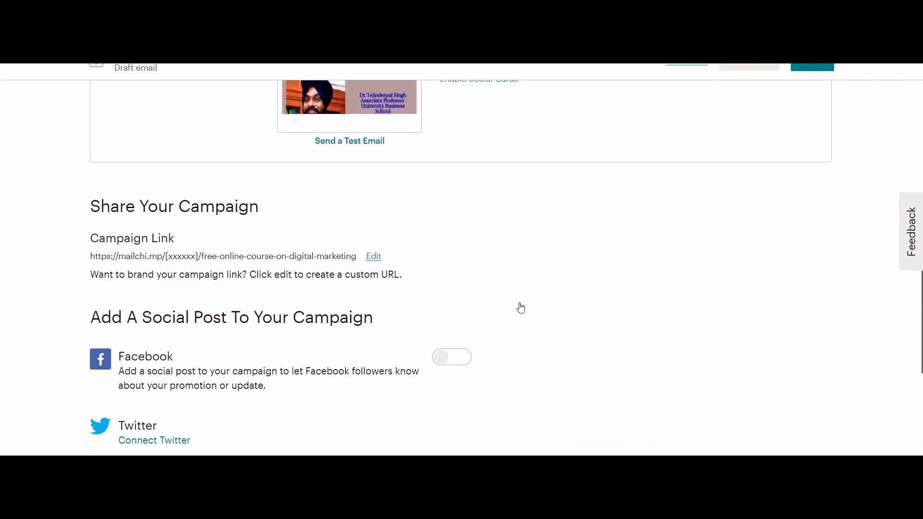
scroll(521, 308, down, 2)
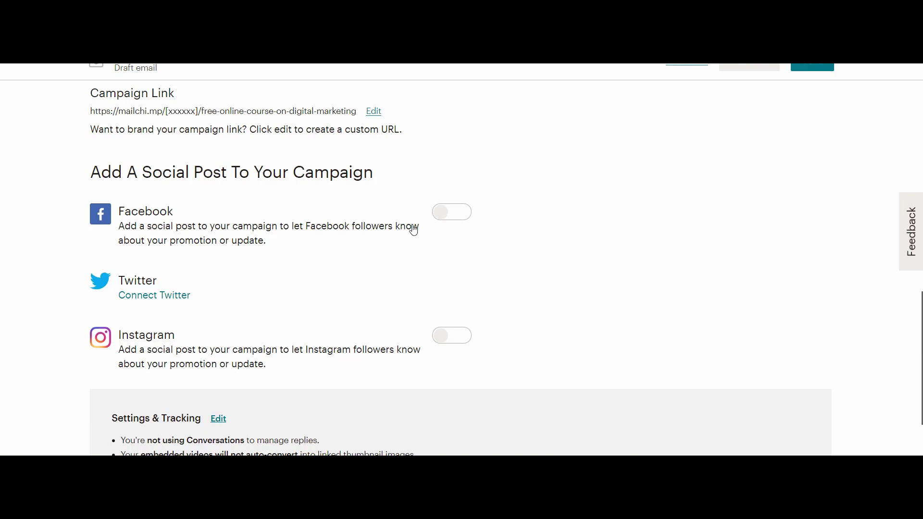
Step: Send a test email of the campaign to your own inbox
scroll(245, 253, up, 8)
click(374, 382)
click(387, 206)
click(387, 237)
click(371, 317)
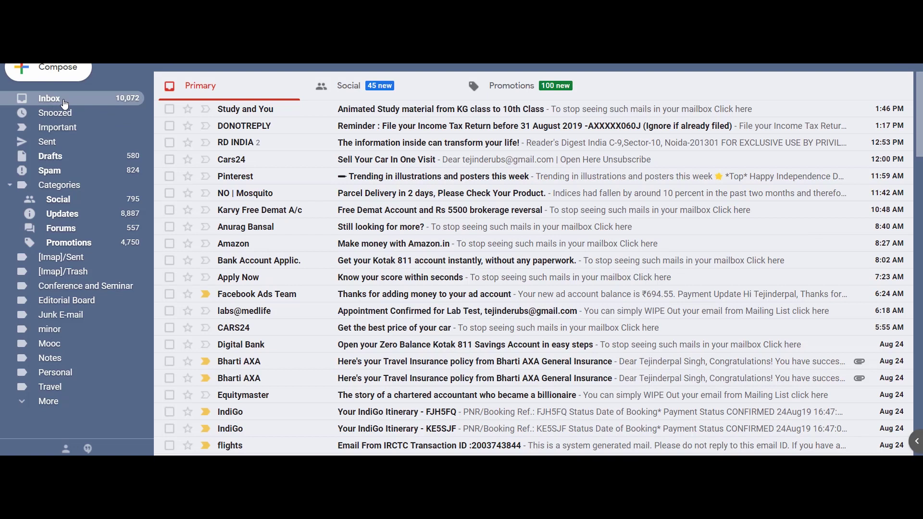
Step: Switch to Gmail, open the test email "[Test] Free Online Course on Digital Marketing" and look through its whole content
click(64, 104)
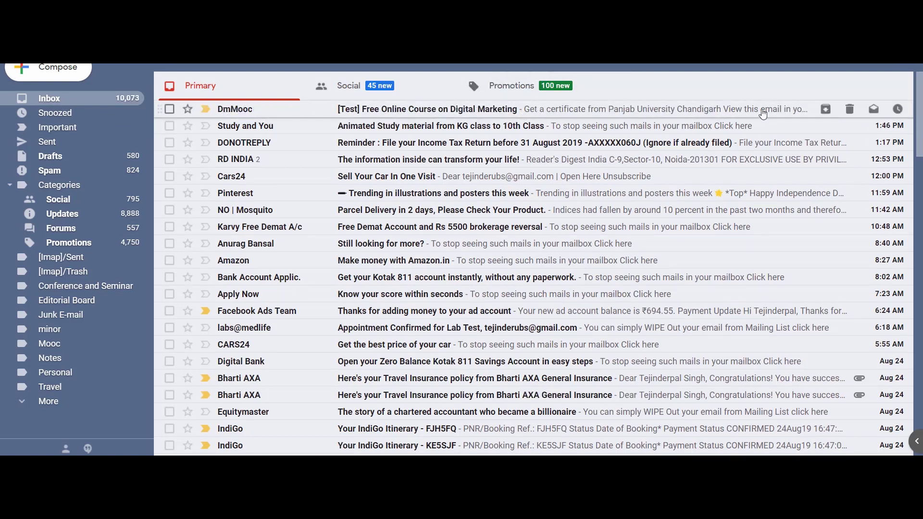
click(438, 114)
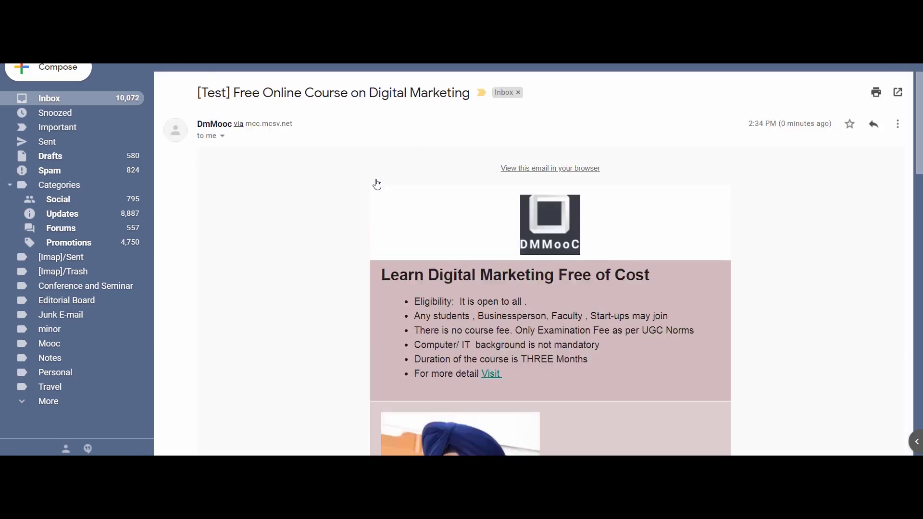
scroll(379, 186, down, 1)
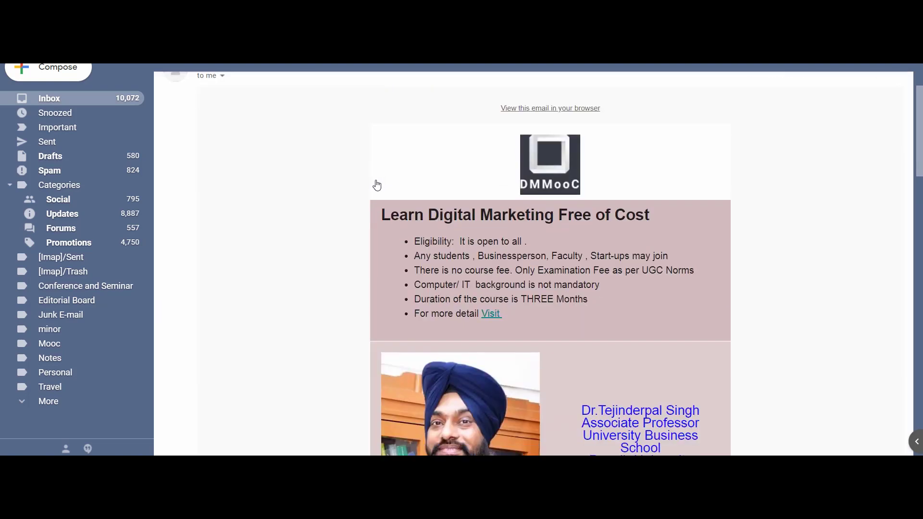
scroll(377, 185, down, 15)
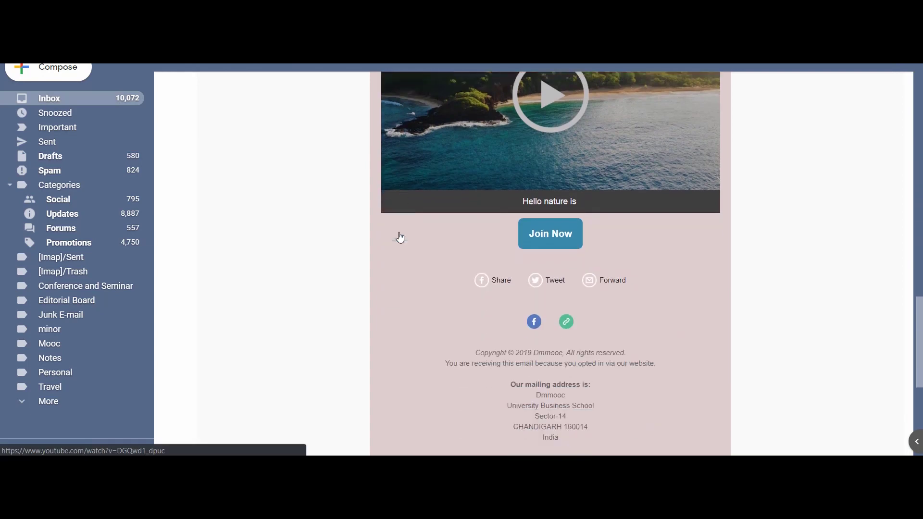
scroll(398, 302, up, 2)
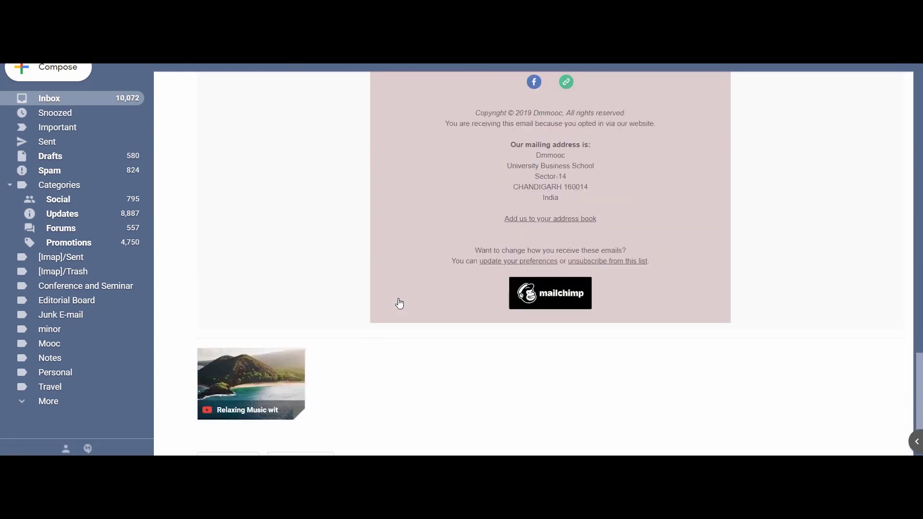
scroll(399, 302, up, 5)
Step: Try the test email's video link and examine the social links and mailing address in its footer
click(556, 164)
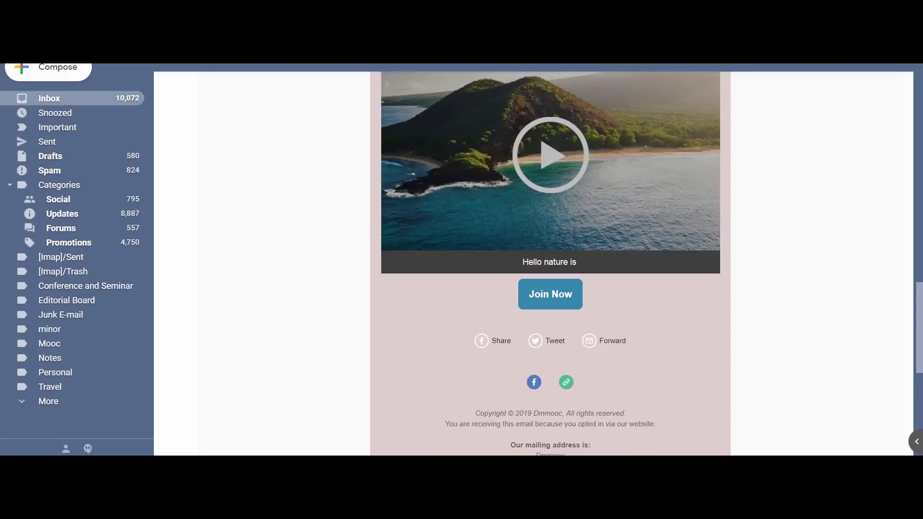
scroll(567, 193, down, 2)
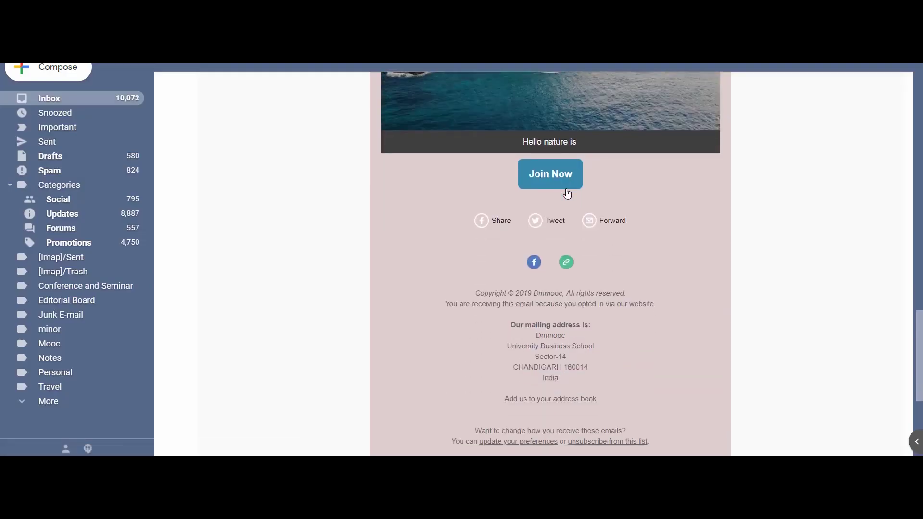
scroll(640, 259, down, 1)
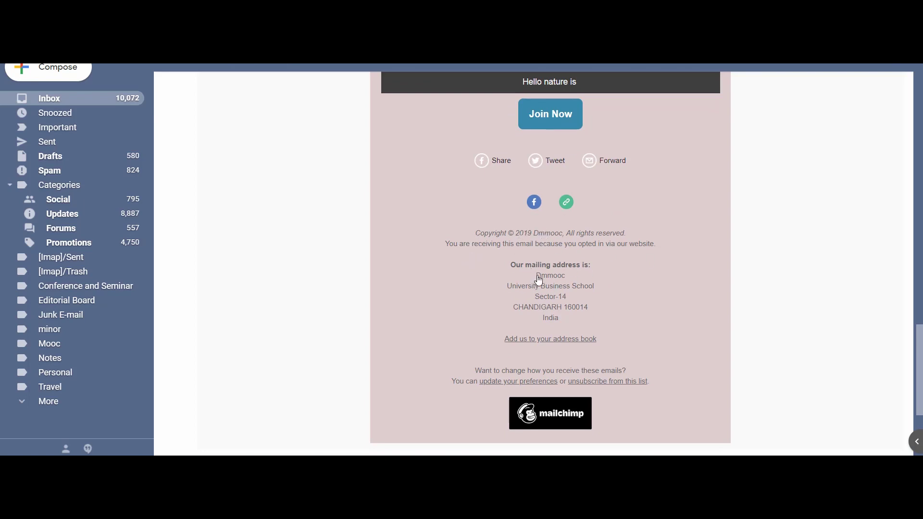
drag(537, 277, 583, 319)
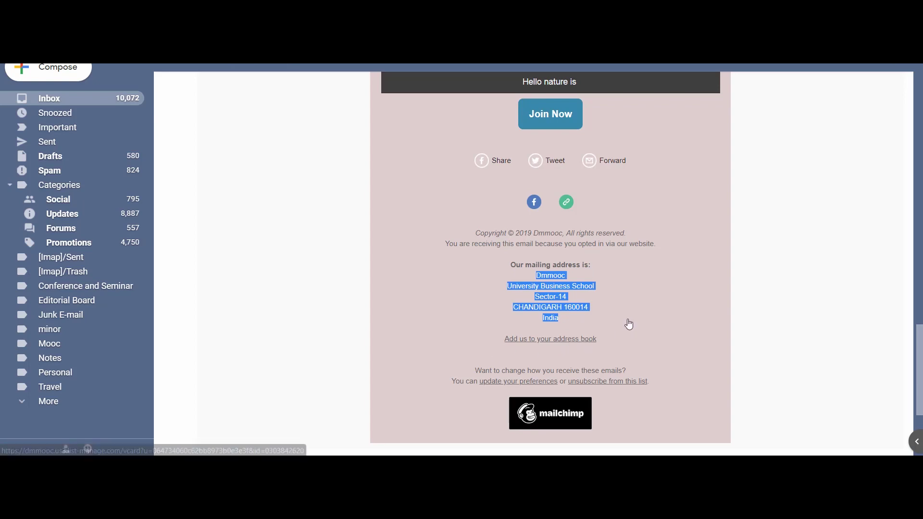
Step: Switch back to Mailchimp, reopen the campaign's design and add a text block at the very top of the email, above the browser-view link
scroll(581, 326, down, 1)
scroll(632, 144, up, 15)
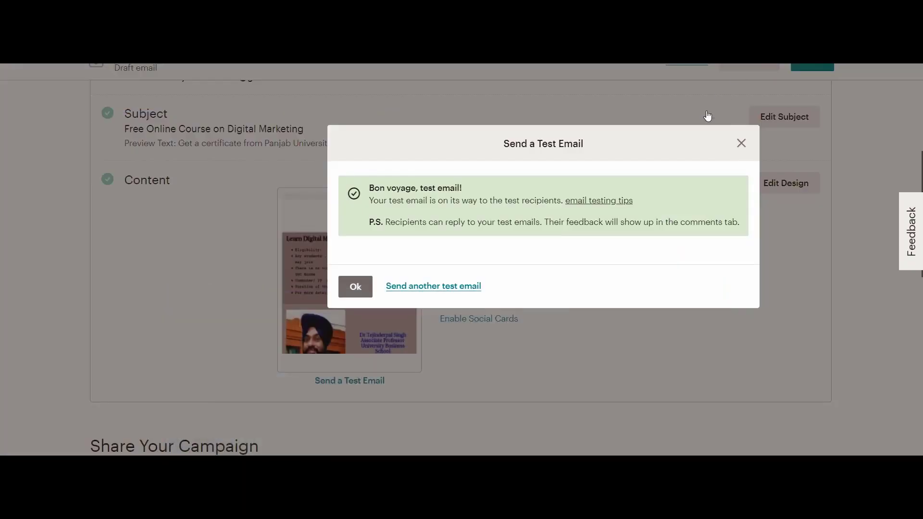
click(355, 286)
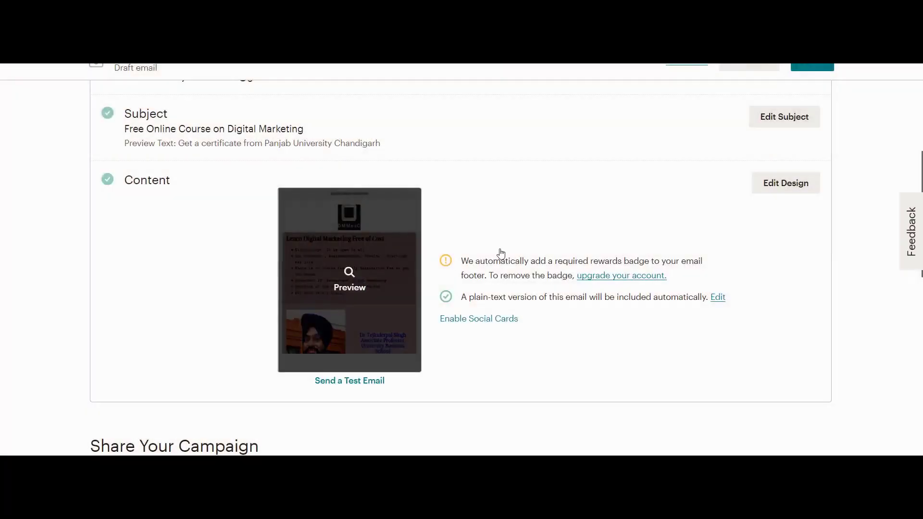
click(783, 189)
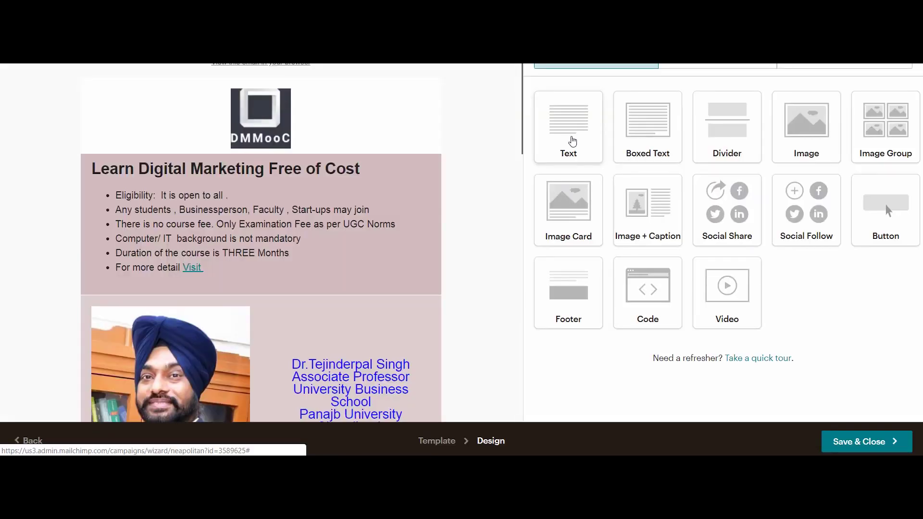
drag(572, 141, 157, 67)
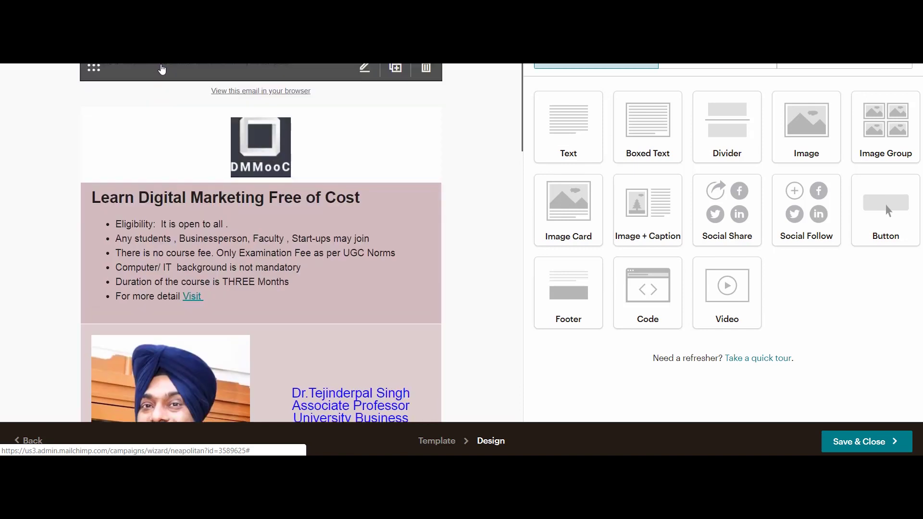
Step: Replace the new text block's placeholder with "Hello" followed by the *|FNAME|* merge tag, and save the block and the design
click(364, 68)
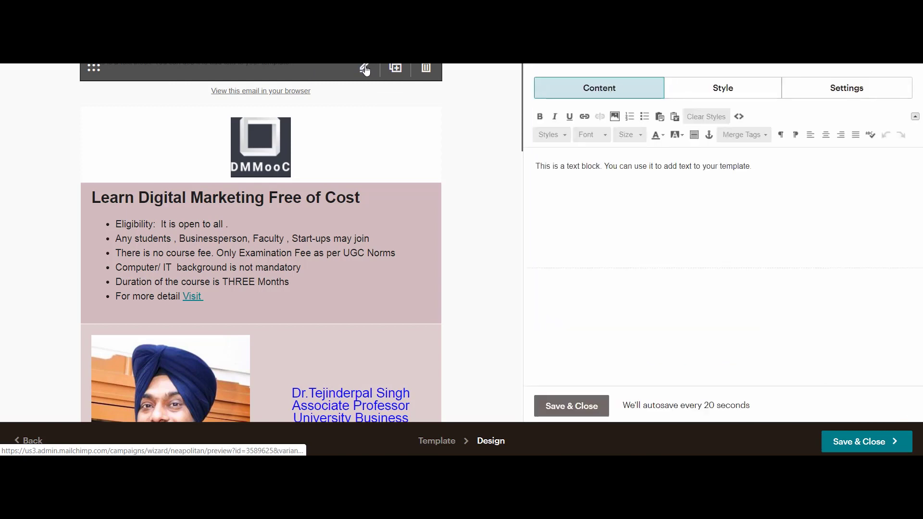
drag(753, 166, 535, 168)
text(Hello)
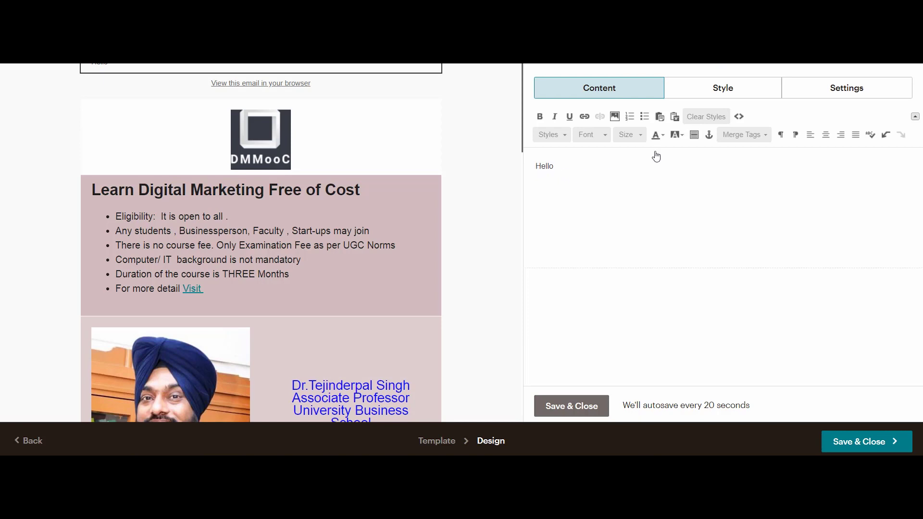
click(739, 140)
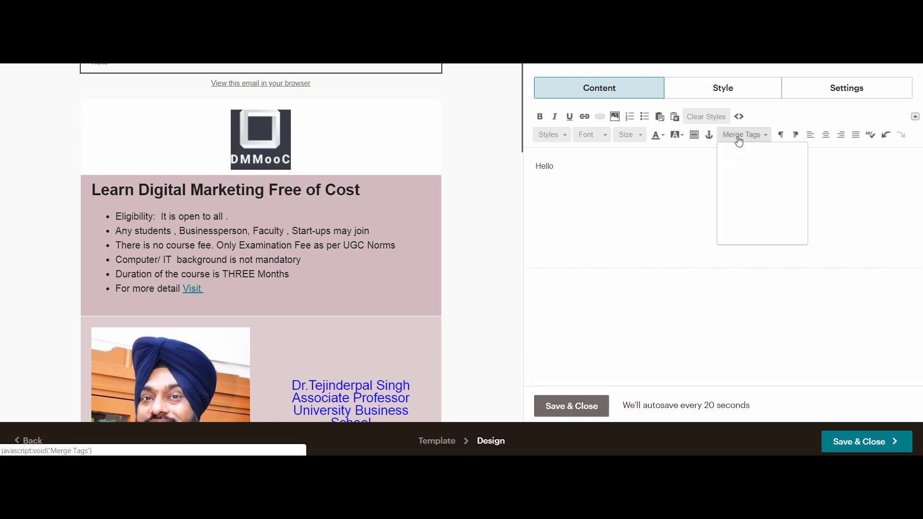
click(735, 199)
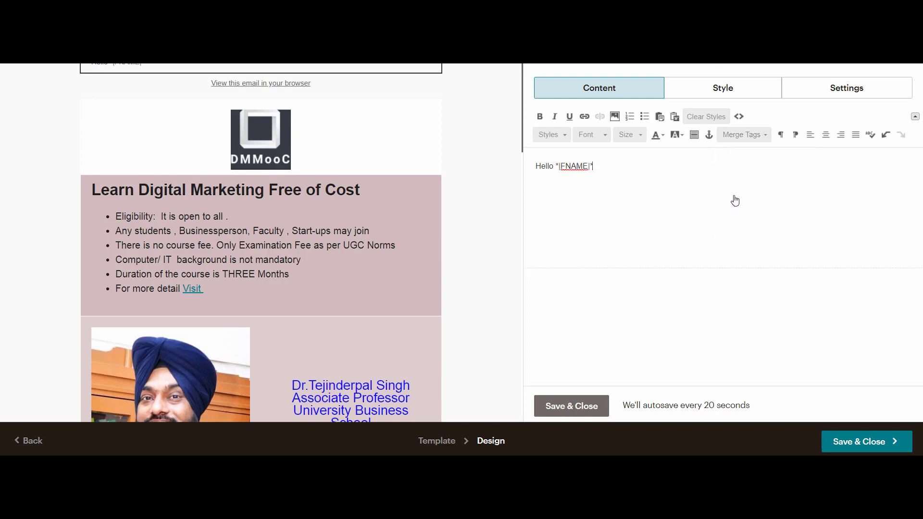
click(581, 406)
click(853, 444)
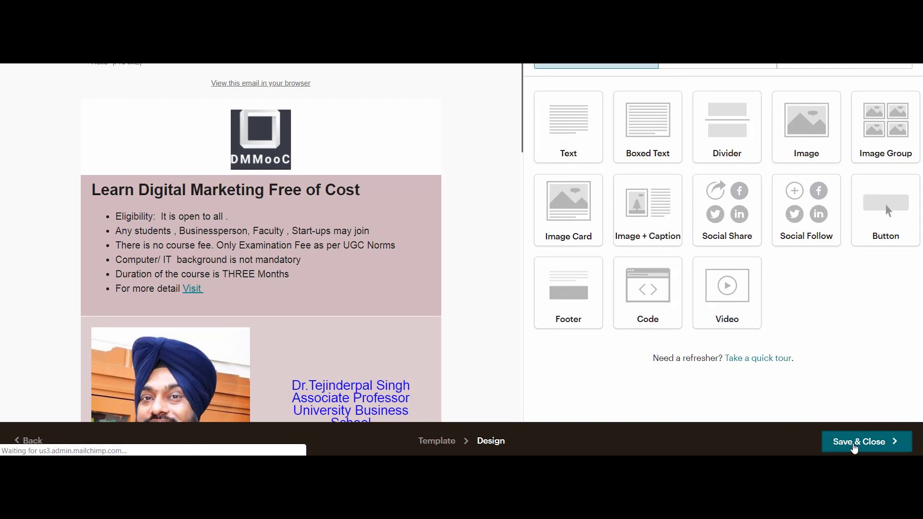
Step: Send another test email of the updated campaign to your own inbox and close the confirmation
scroll(513, 284, down, 4)
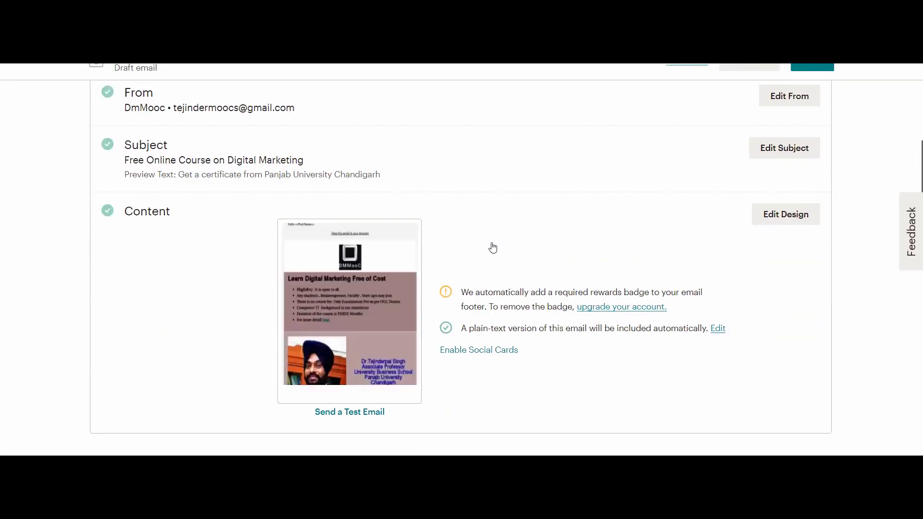
scroll(485, 248, down, 1)
click(362, 366)
click(377, 321)
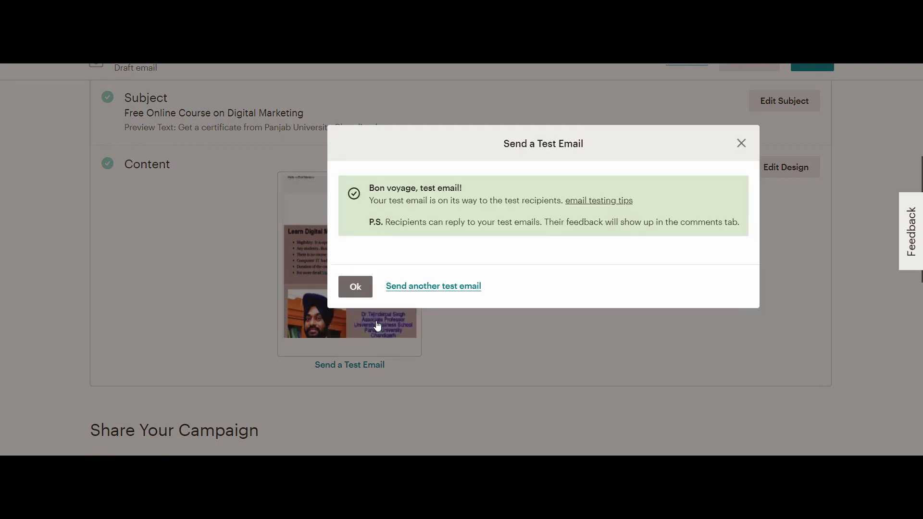
click(354, 287)
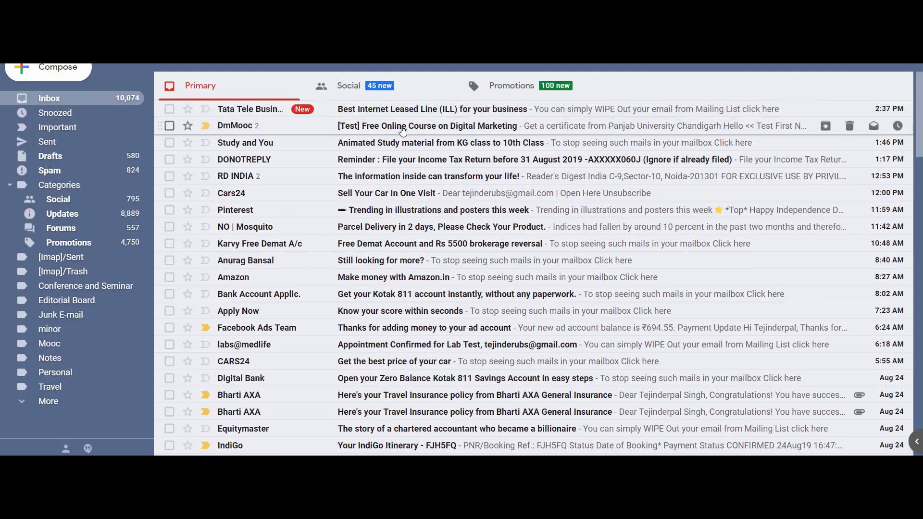
Step: Switch to Gmail, open the newest "[Test] Free Online Course on Digital Marketing" email and examine its greeting line
click(403, 129)
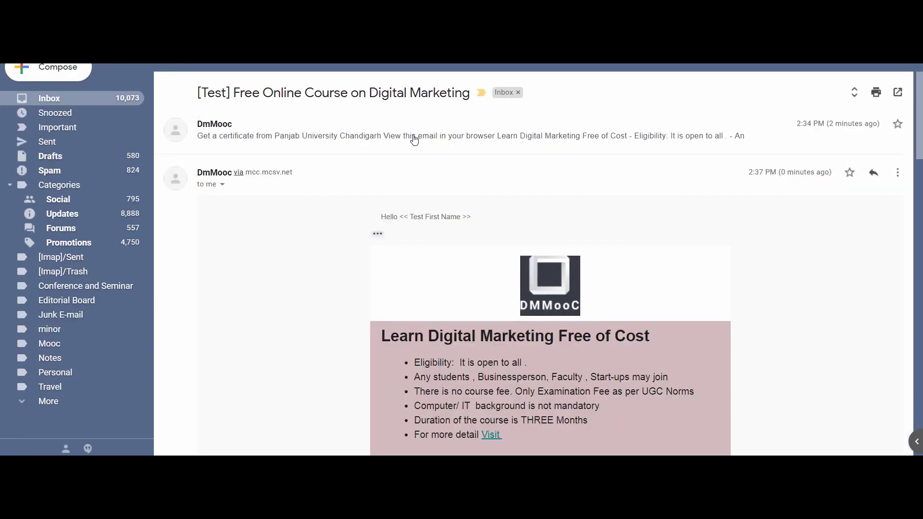
drag(412, 136, 467, 161)
scroll(439, 177, down, 1)
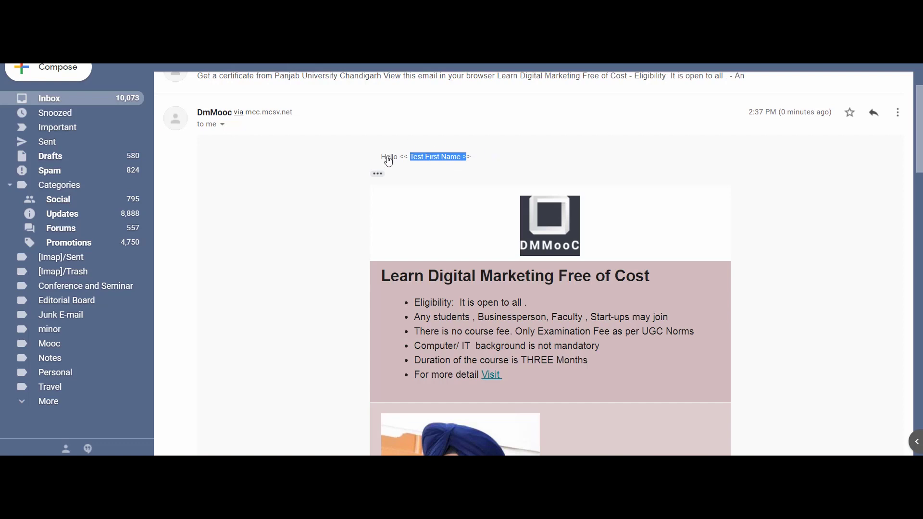
click(468, 162)
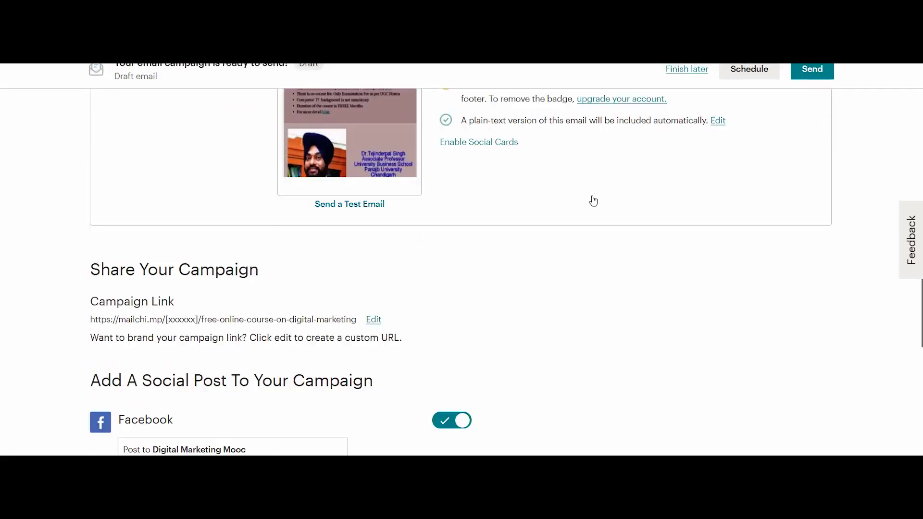
Step: Return to Mailchimp, review the campaign's social posts and tracking settings, and look at its scheduling options without scheduling it
scroll(592, 210, down, 6)
scroll(591, 216, up, 3)
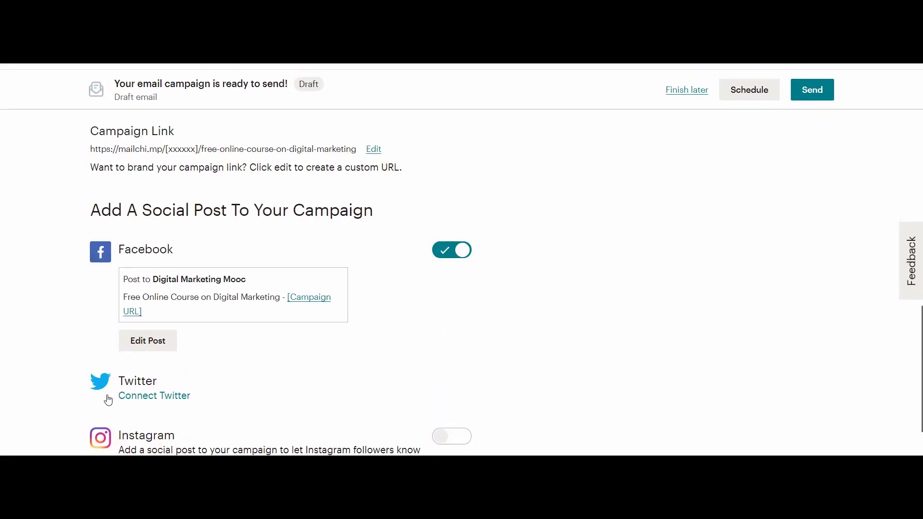
scroll(111, 390, down, 3)
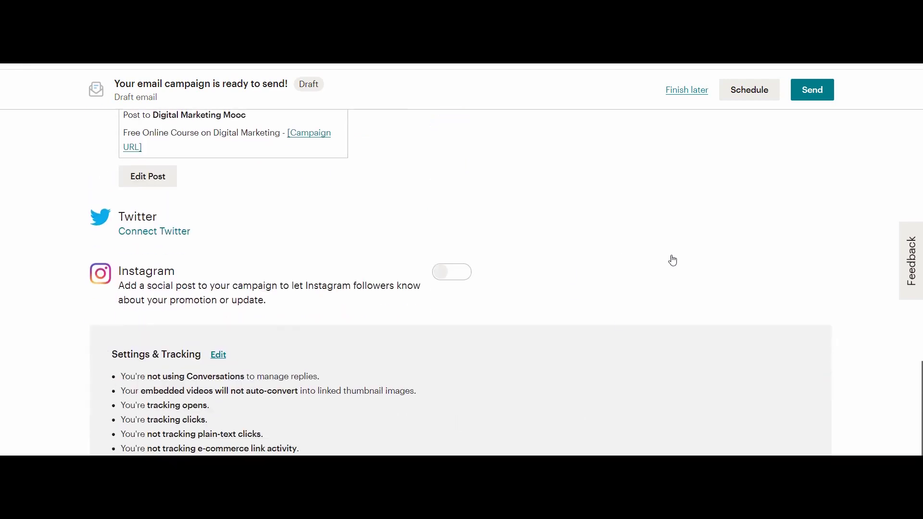
scroll(671, 260, up, 10)
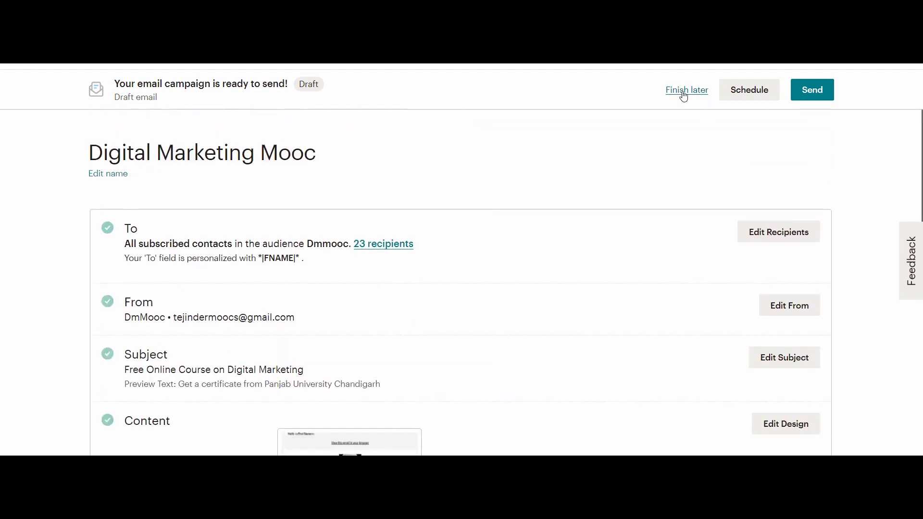
click(745, 95)
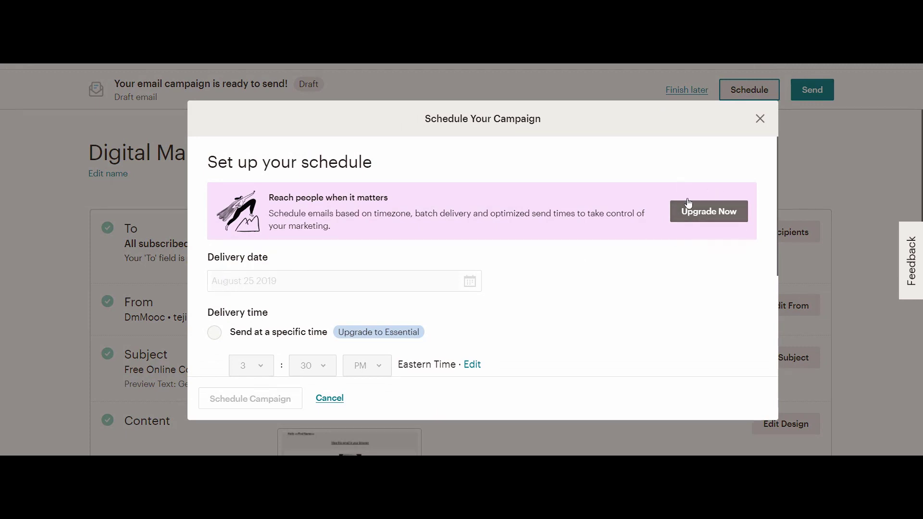
click(760, 118)
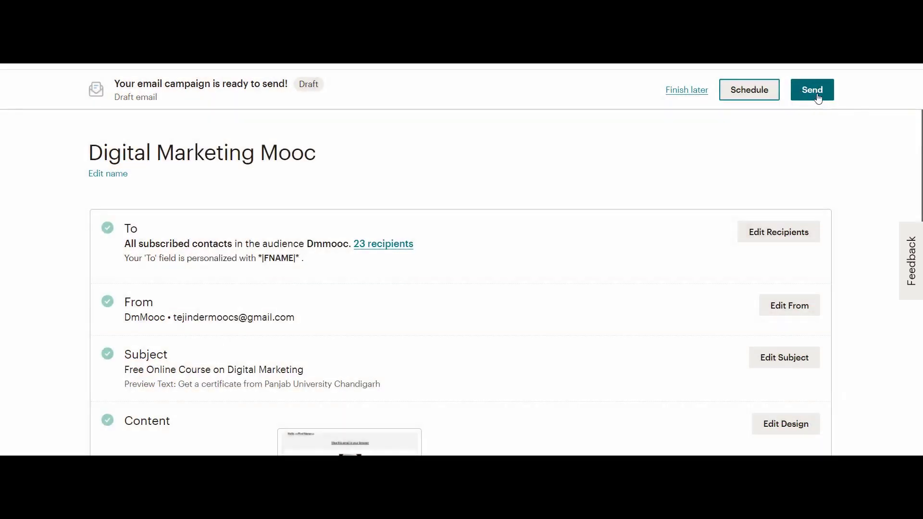
Step: View the campaign's send confirmation, cancel it, and leave the campaign as a draft to finish later, returning to the Campaigns list
click(818, 98)
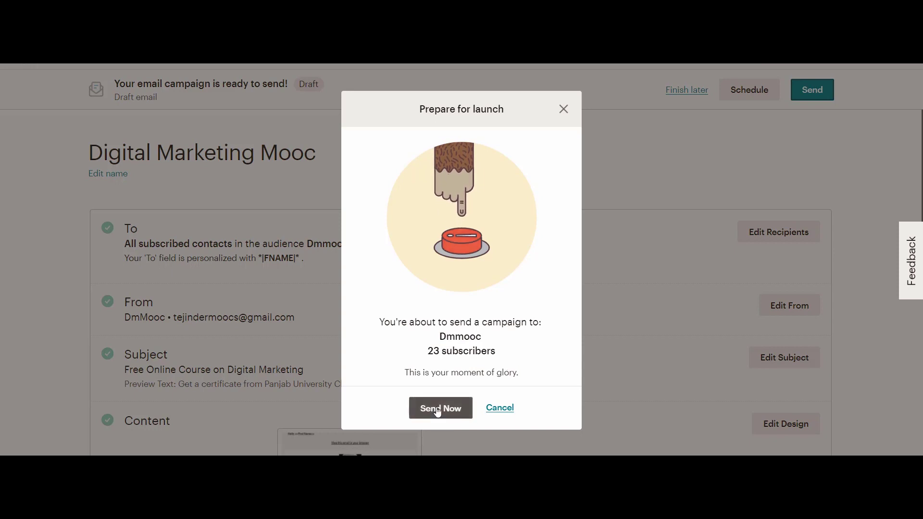
click(500, 412)
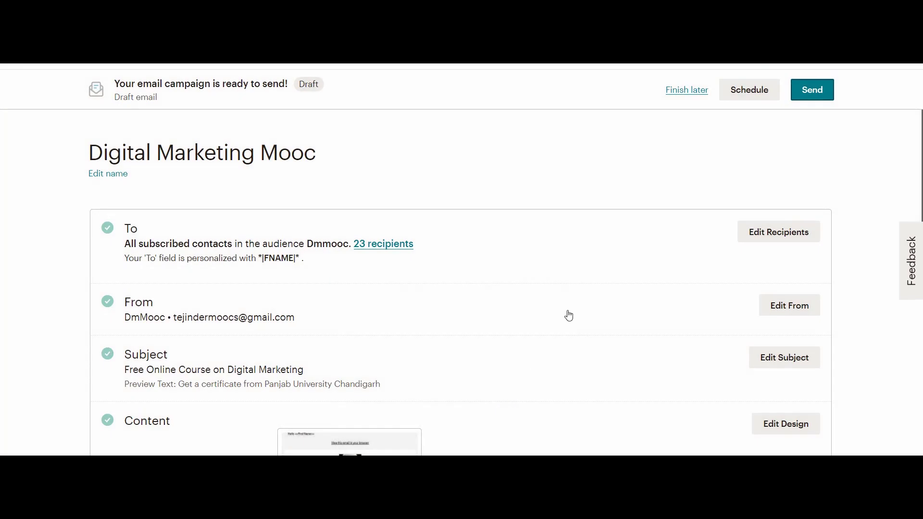
click(689, 94)
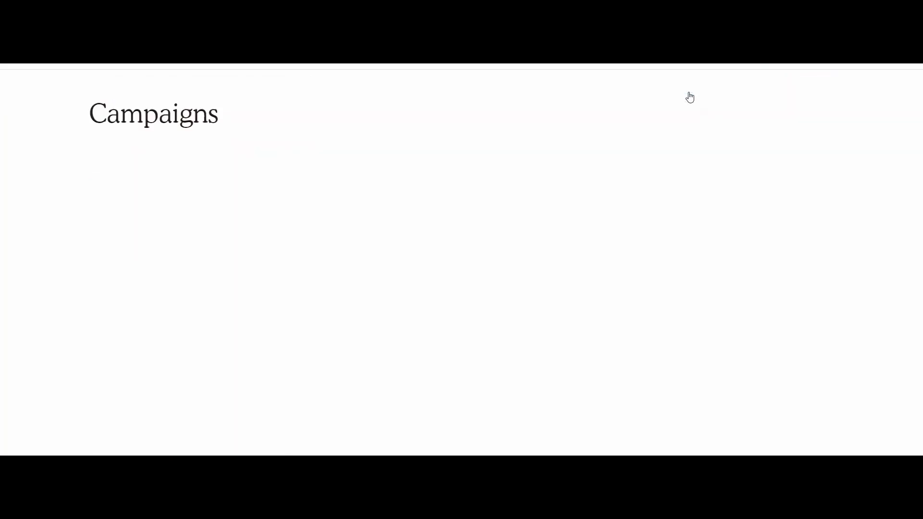
scroll(269, 274, down, 2)
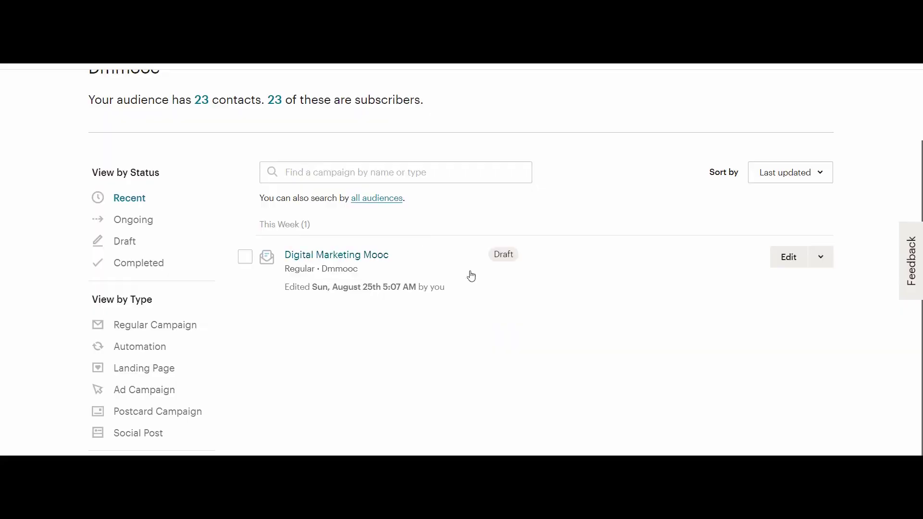